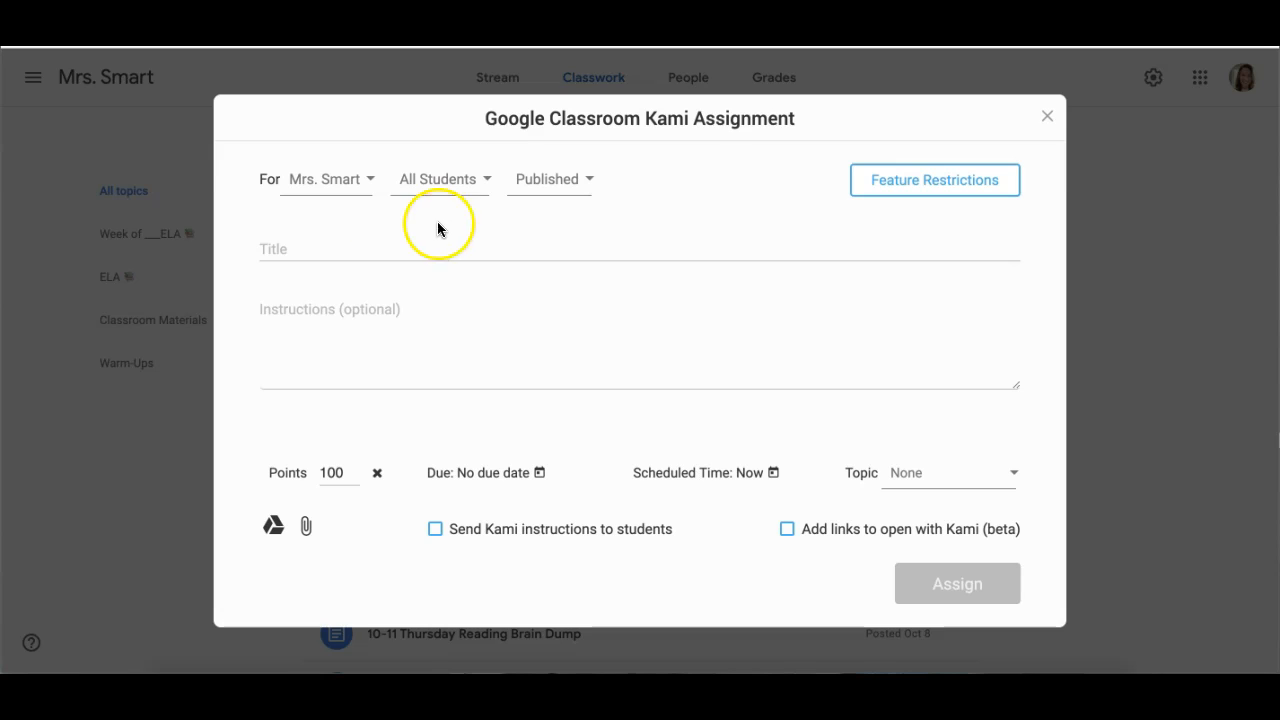
left_click(371, 180)
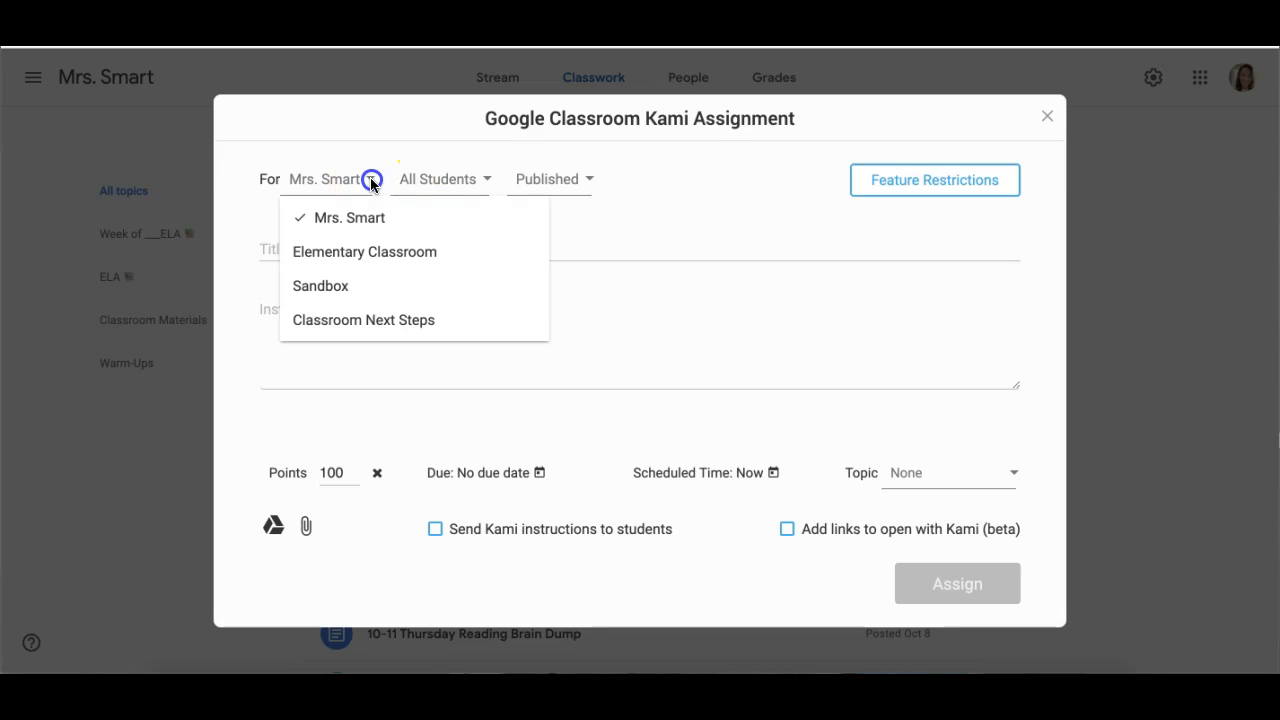
left_click(434, 190)
left_click(556, 190)
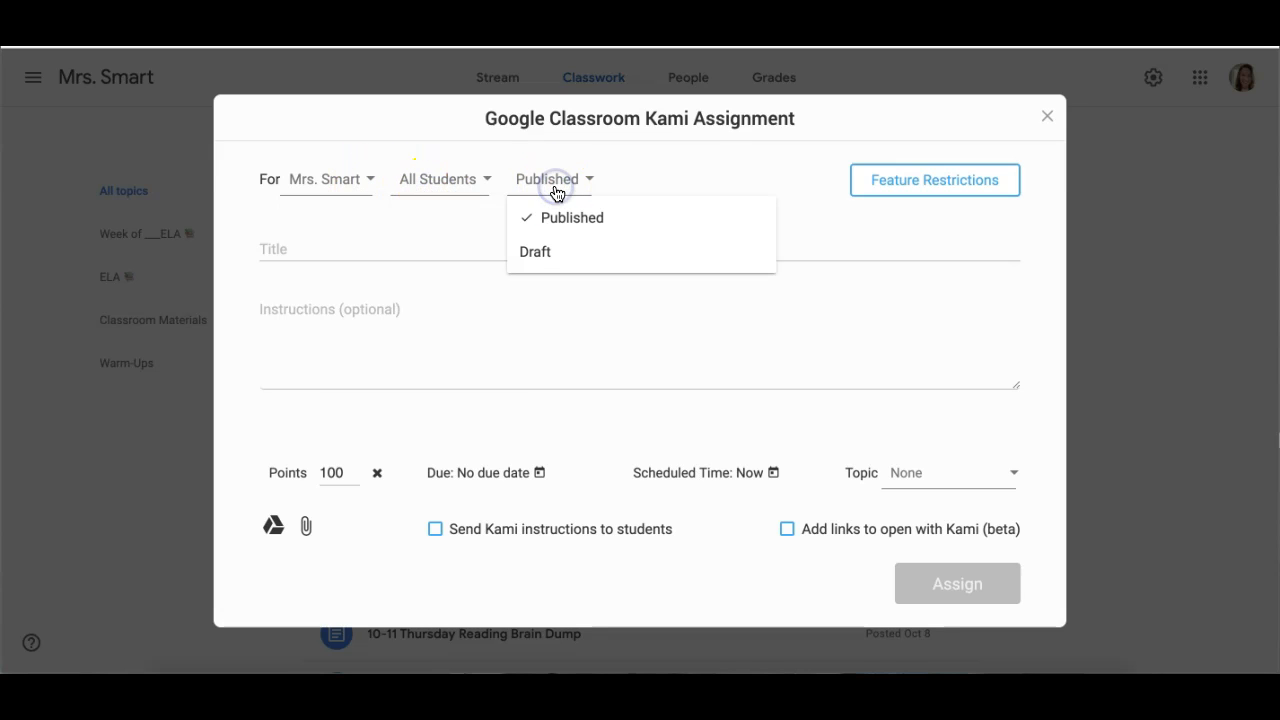
Step: Title the assignment "Kami" and file it under the topic "Week of ___ELA"
left_click(453, 250)
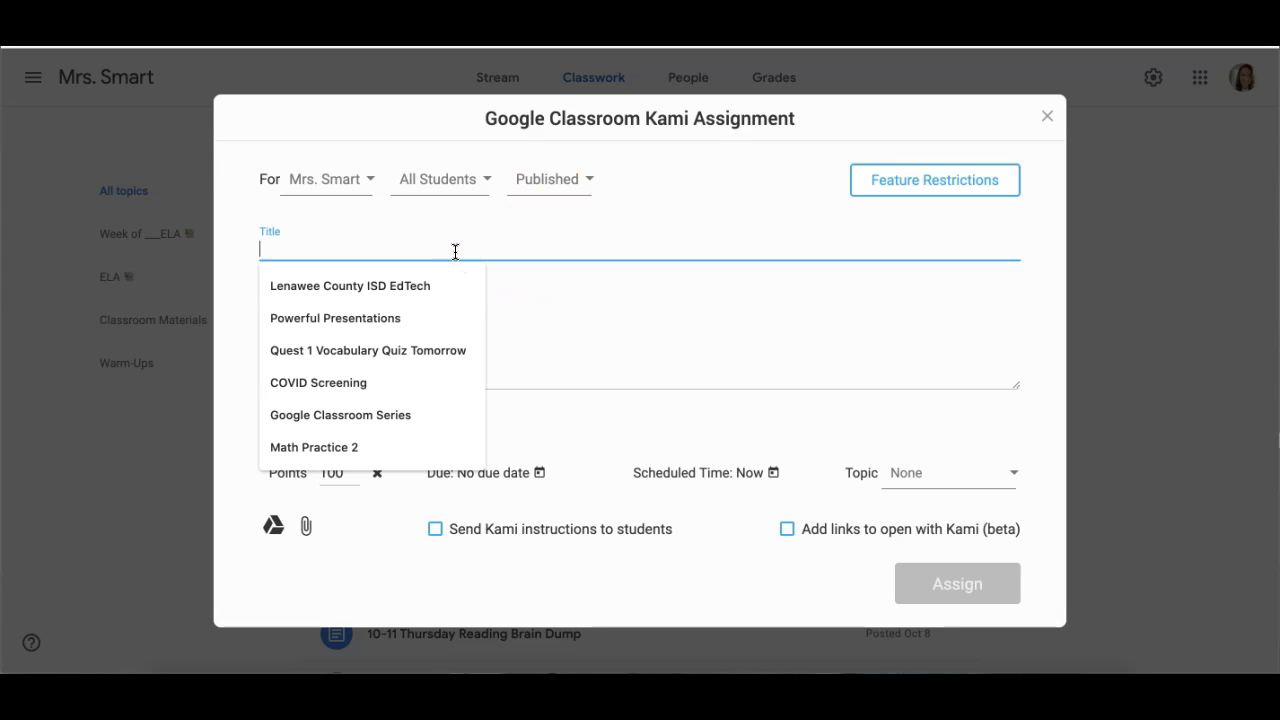
type("Kami")
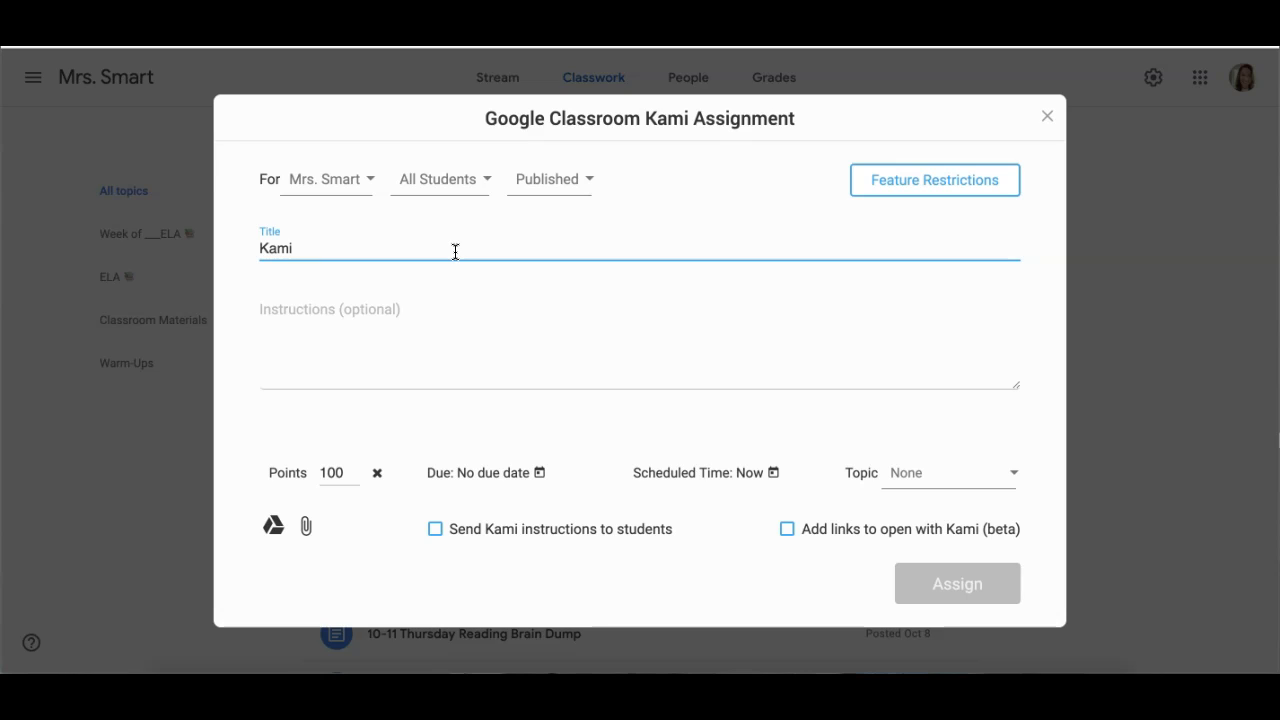
left_click(421, 357)
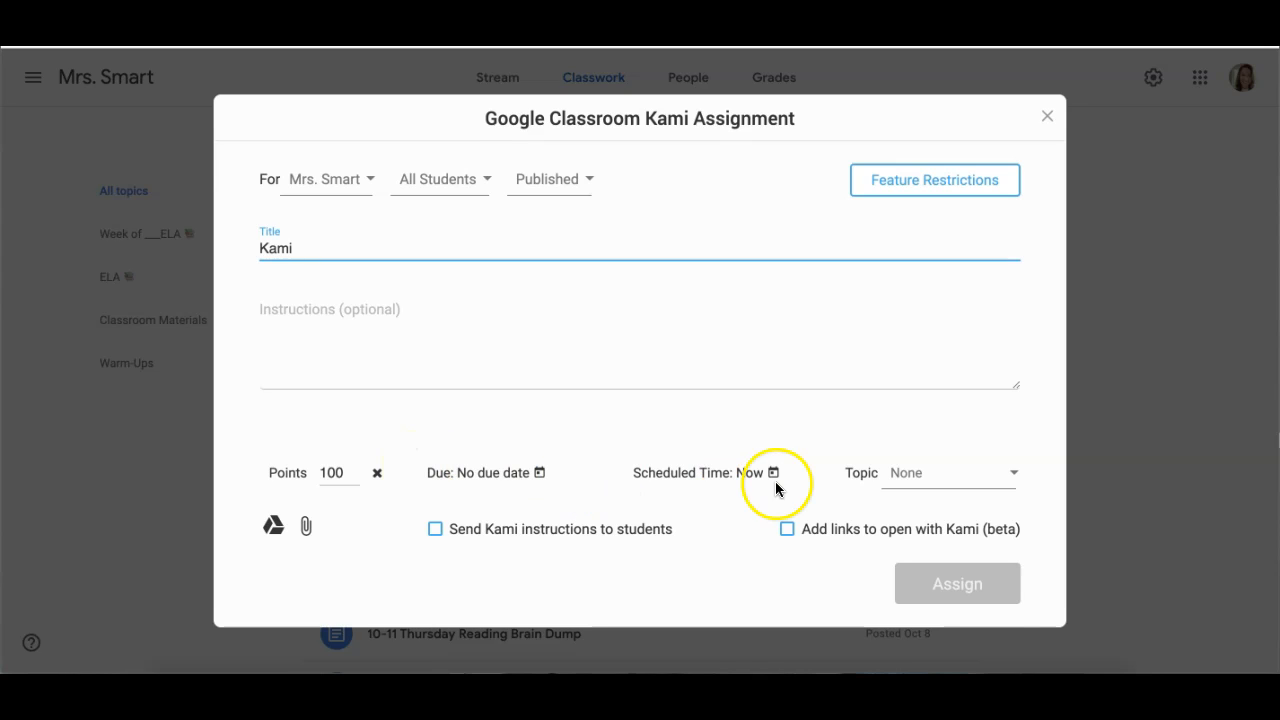
left_click(1013, 472)
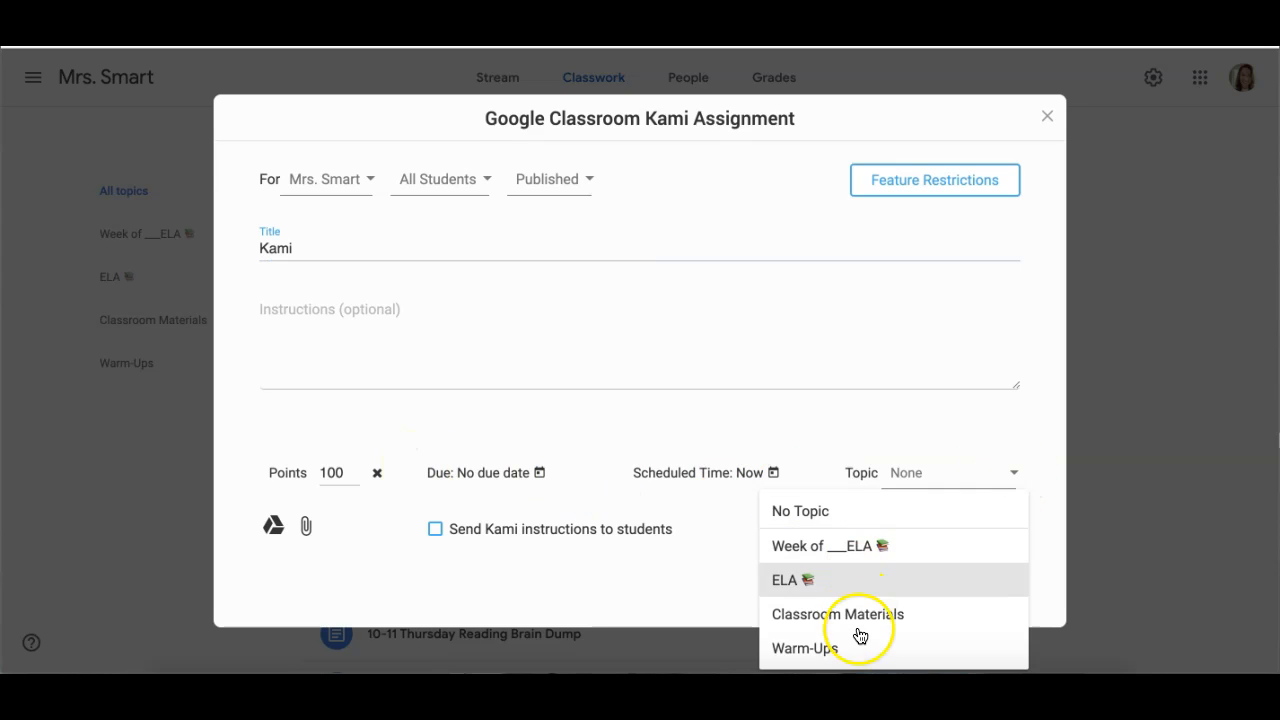
left_click(865, 553)
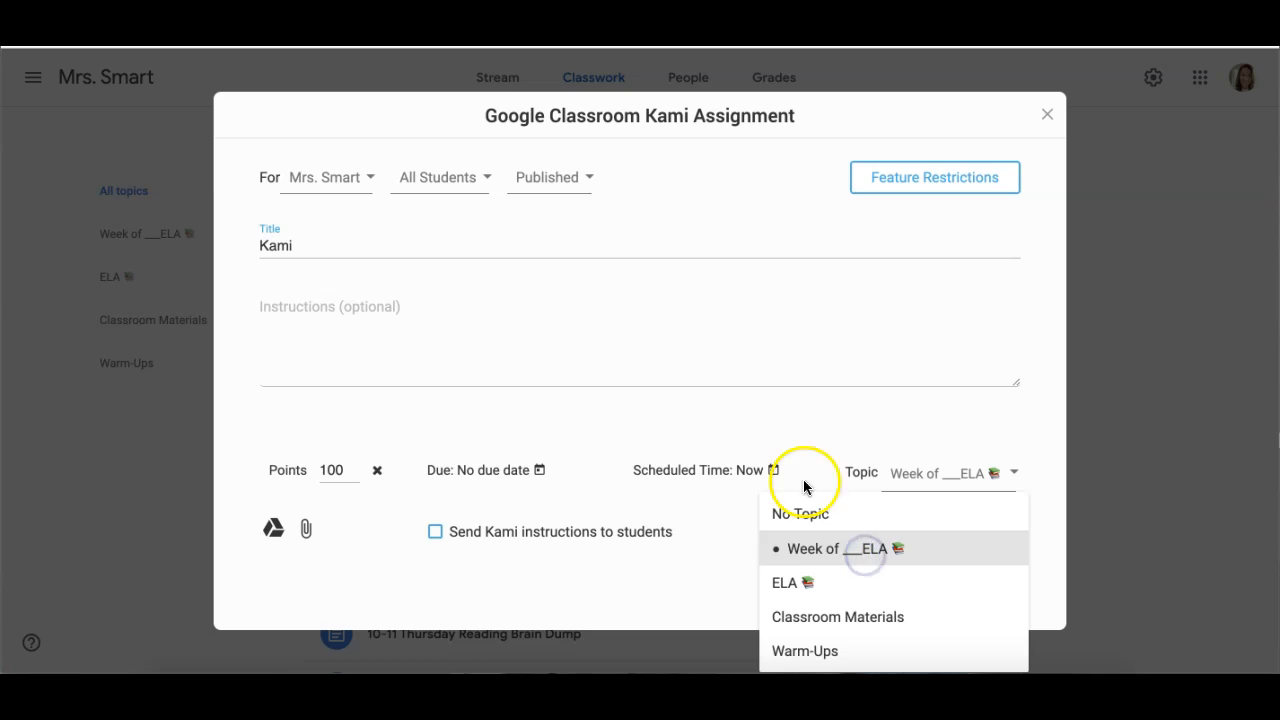
left_click(768, 436)
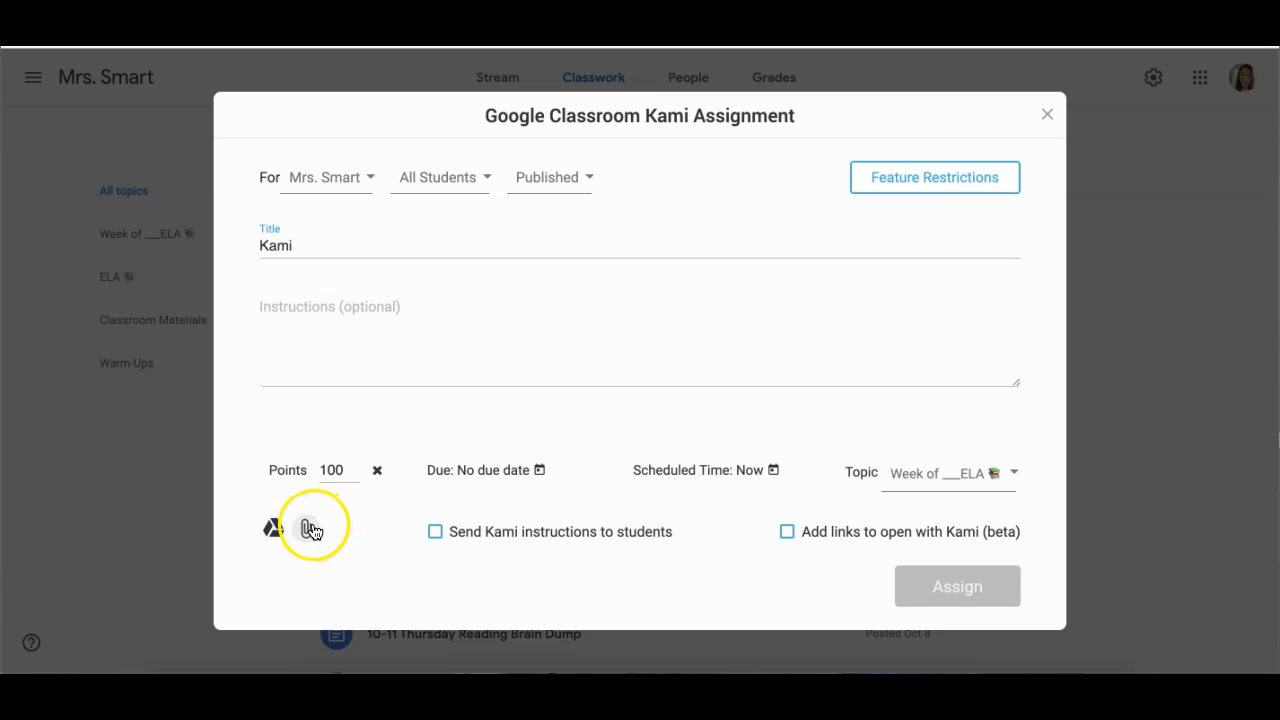
Step: Attach the PDF math-g1-m1-topic-i-overview.pdf from Google Drive to the assignment
left_click(272, 531)
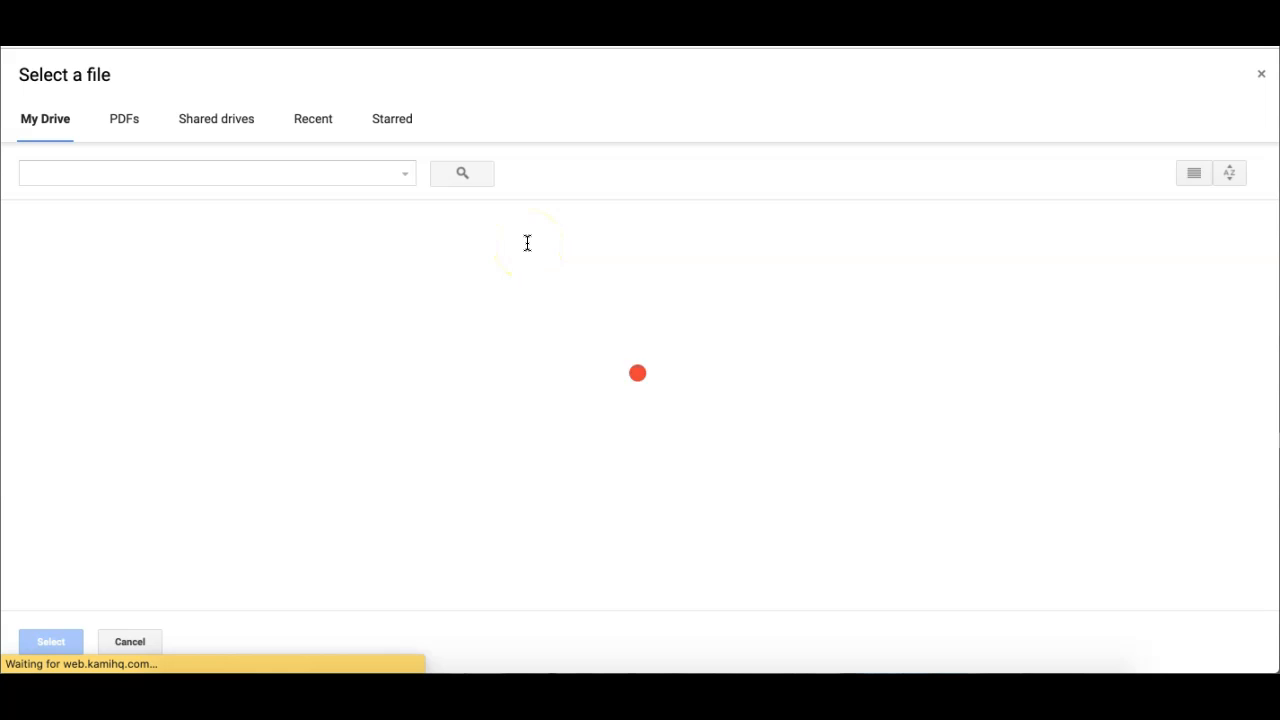
left_click(126, 132)
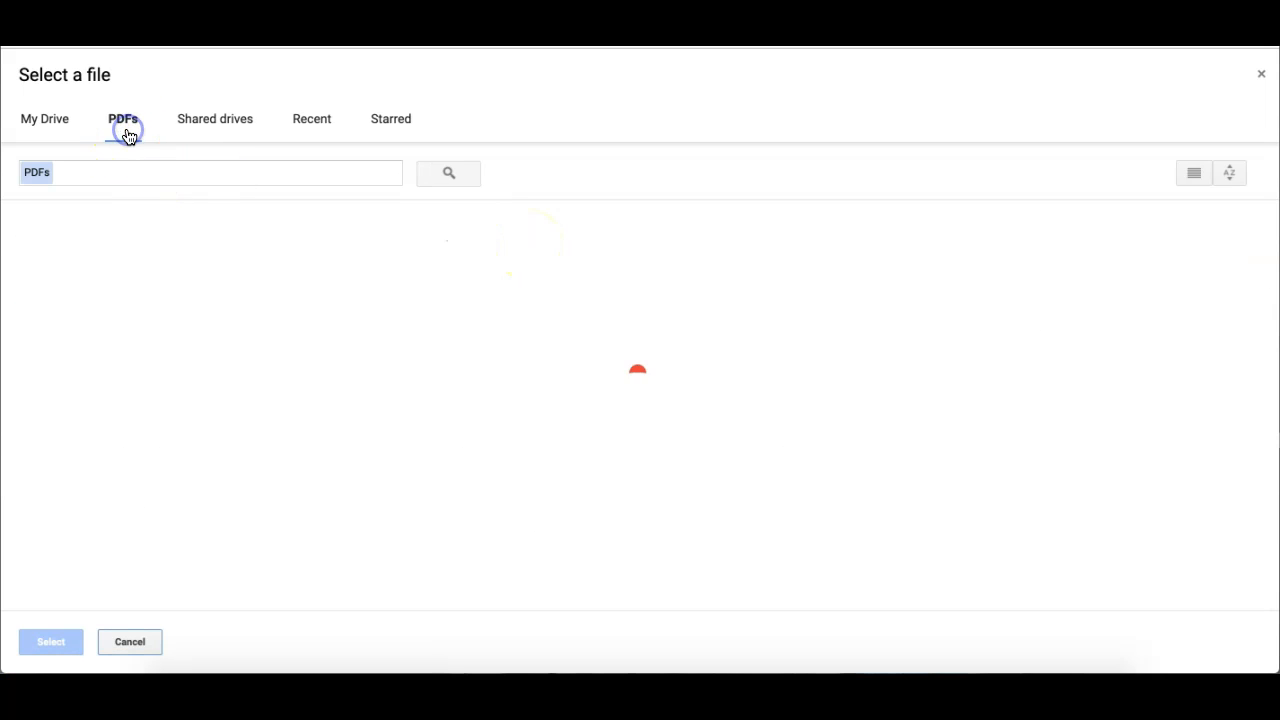
scroll(259, 352, "down", 5)
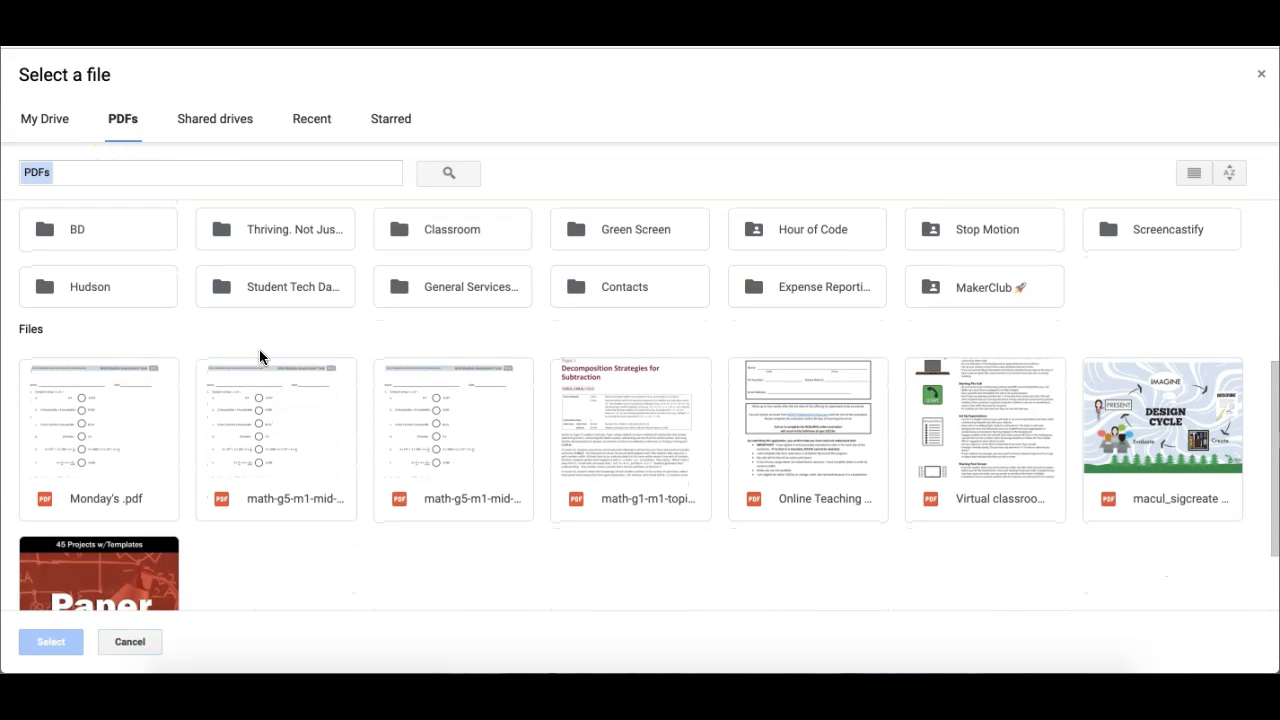
scroll(259, 352, "down", 2)
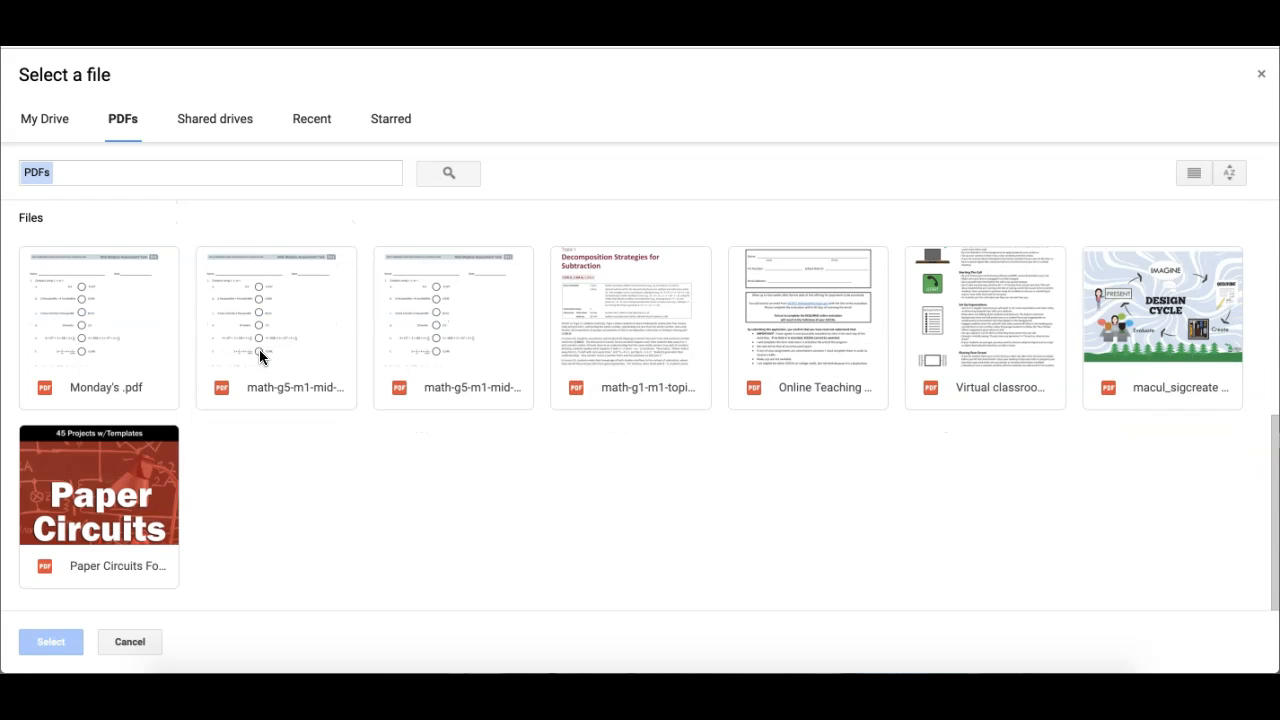
left_click(557, 578)
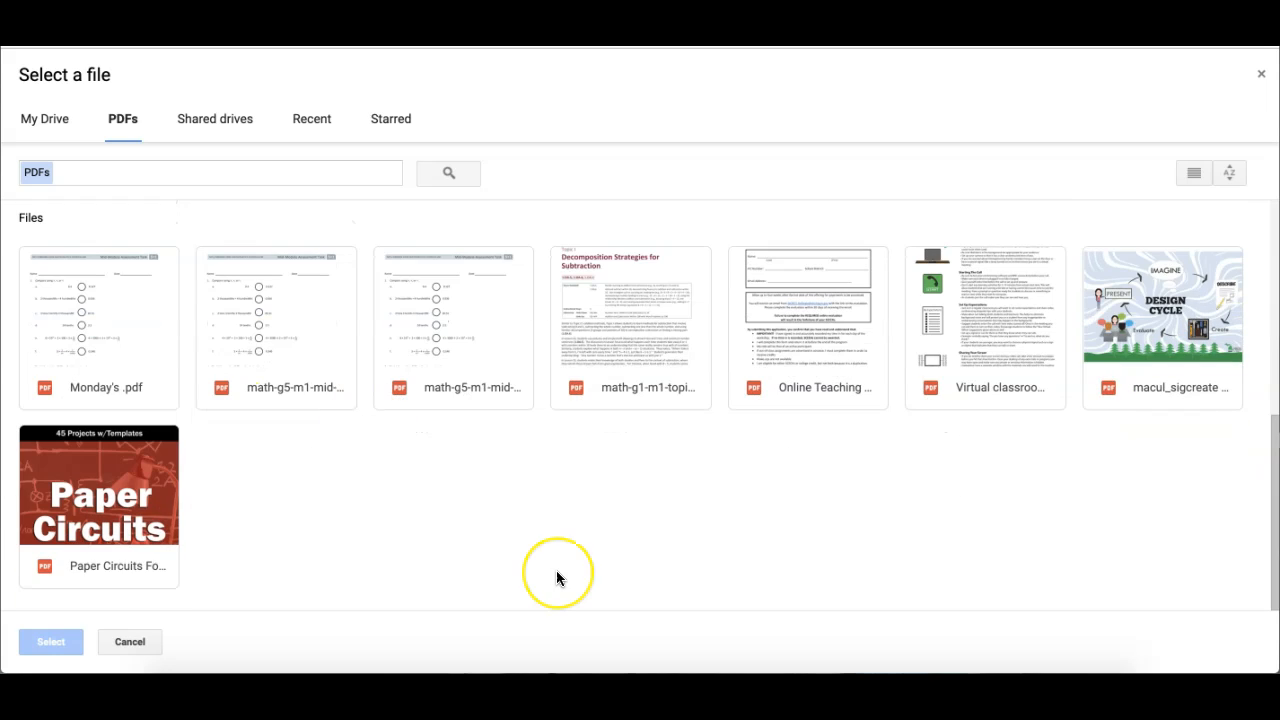
left_click(582, 320)
left_click(42, 638)
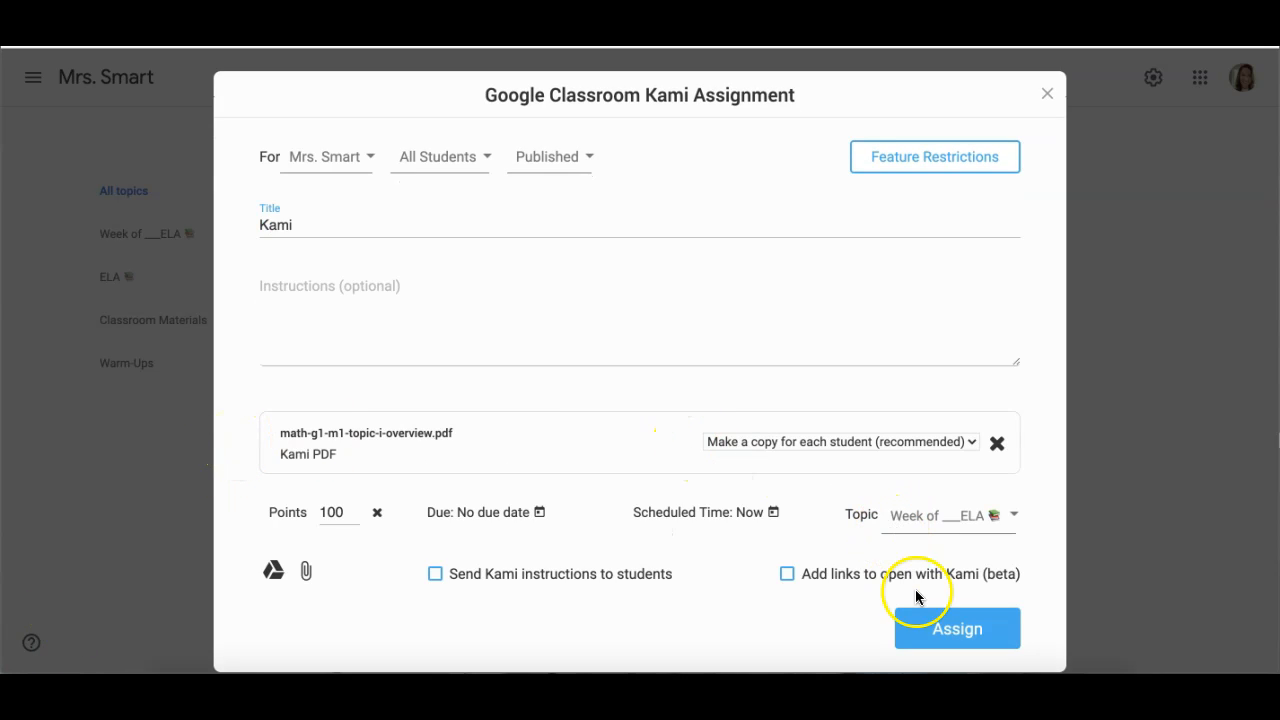
Step: Assign the Kami assignment to the class and open it in Classroom
left_click(939, 633)
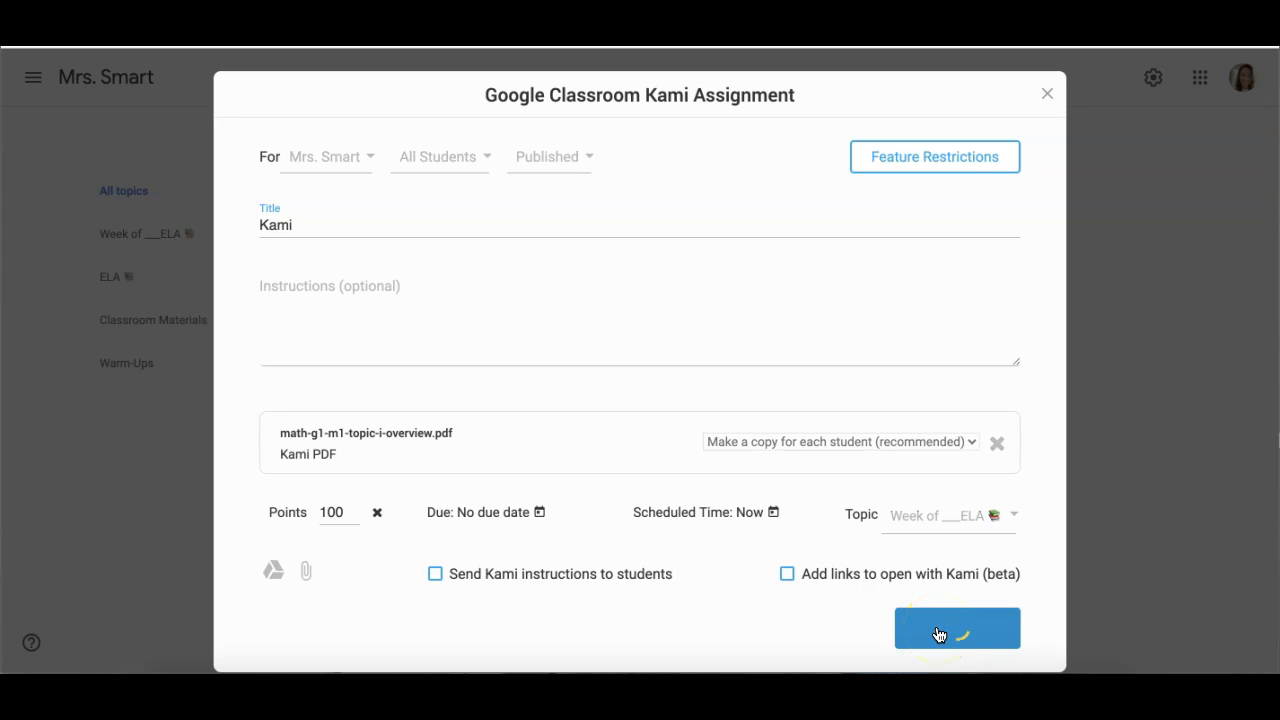
left_click(939, 634)
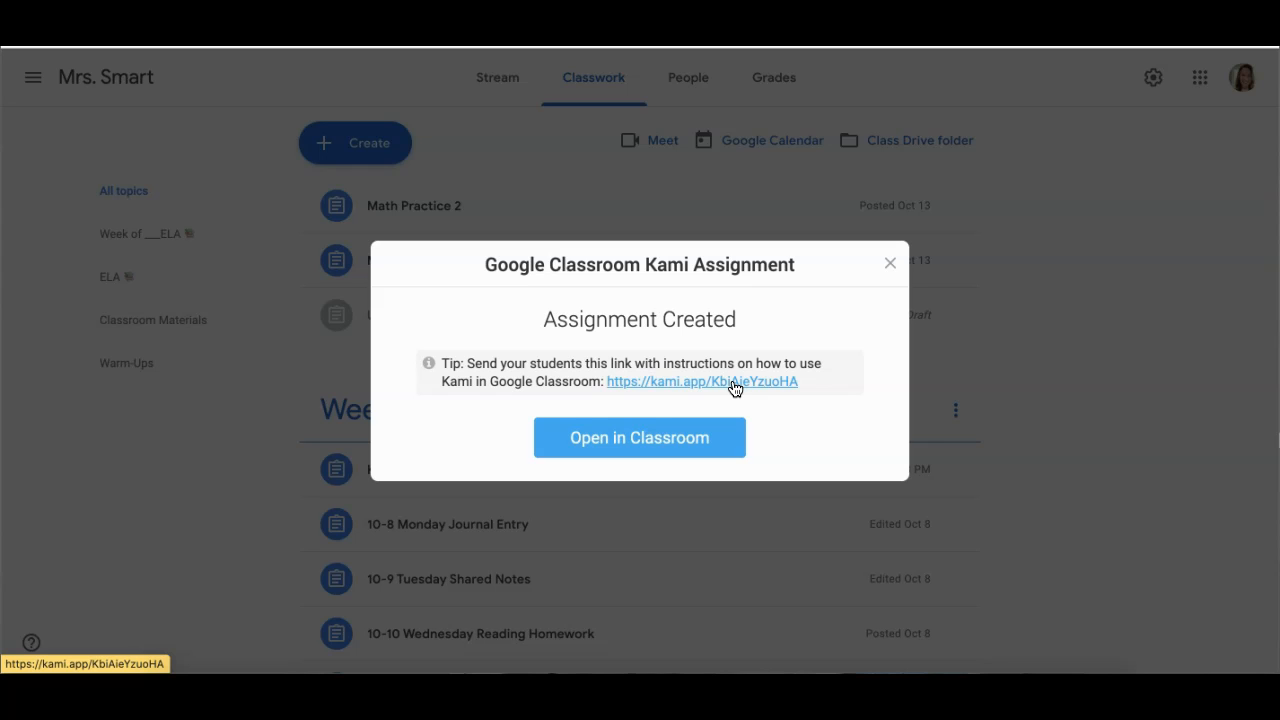
left_click(658, 444)
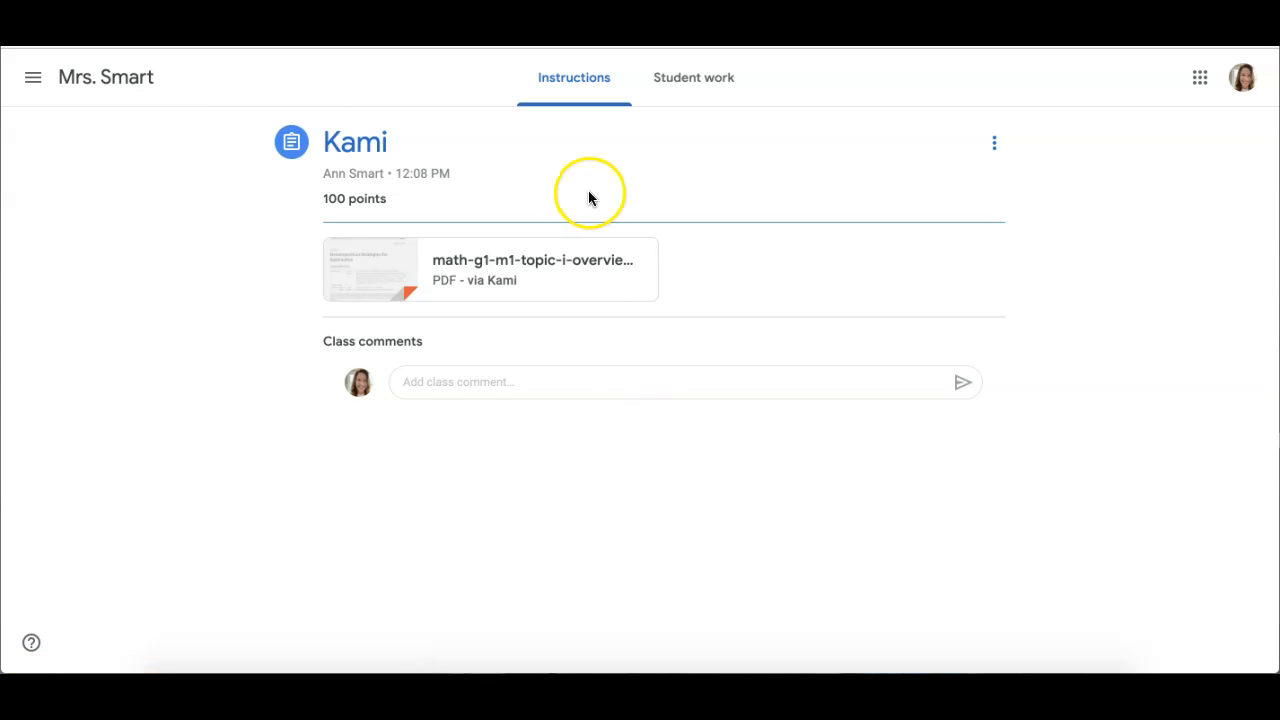
Step: Return to the class's Classwork page and look up the Kami assignment under "Week of ___ELA"
left_click(130, 79)
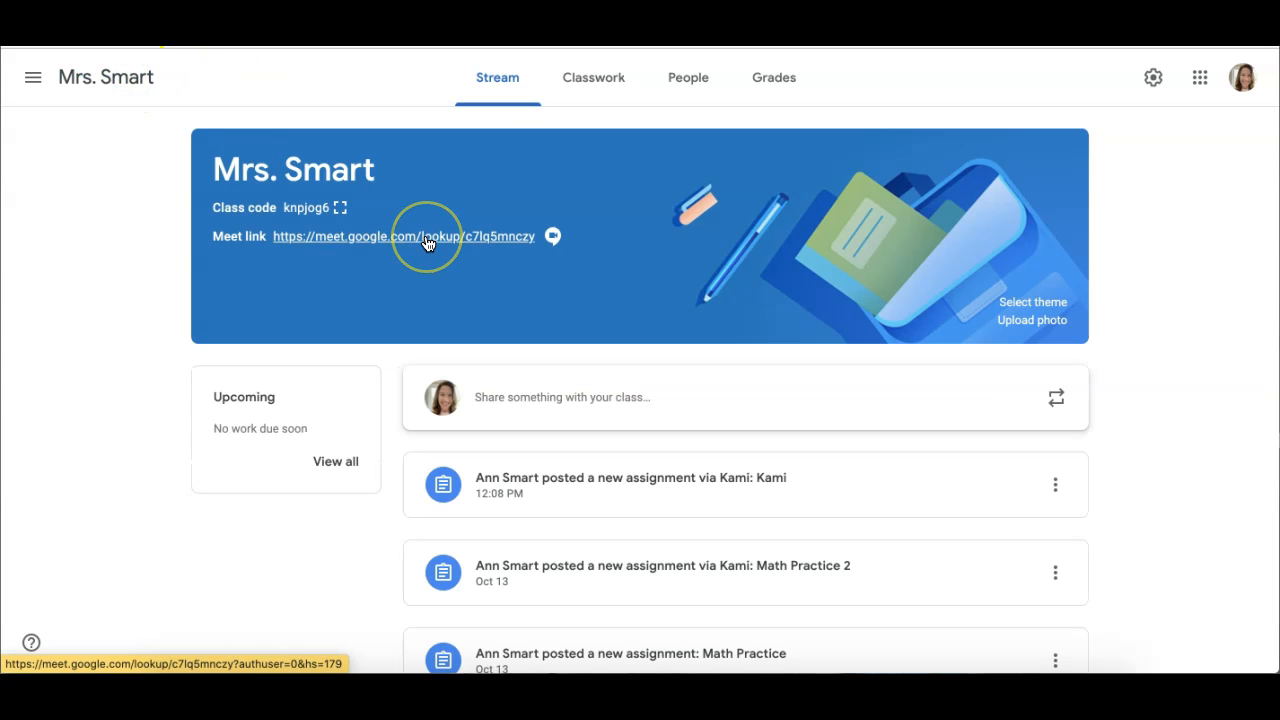
left_click(595, 77)
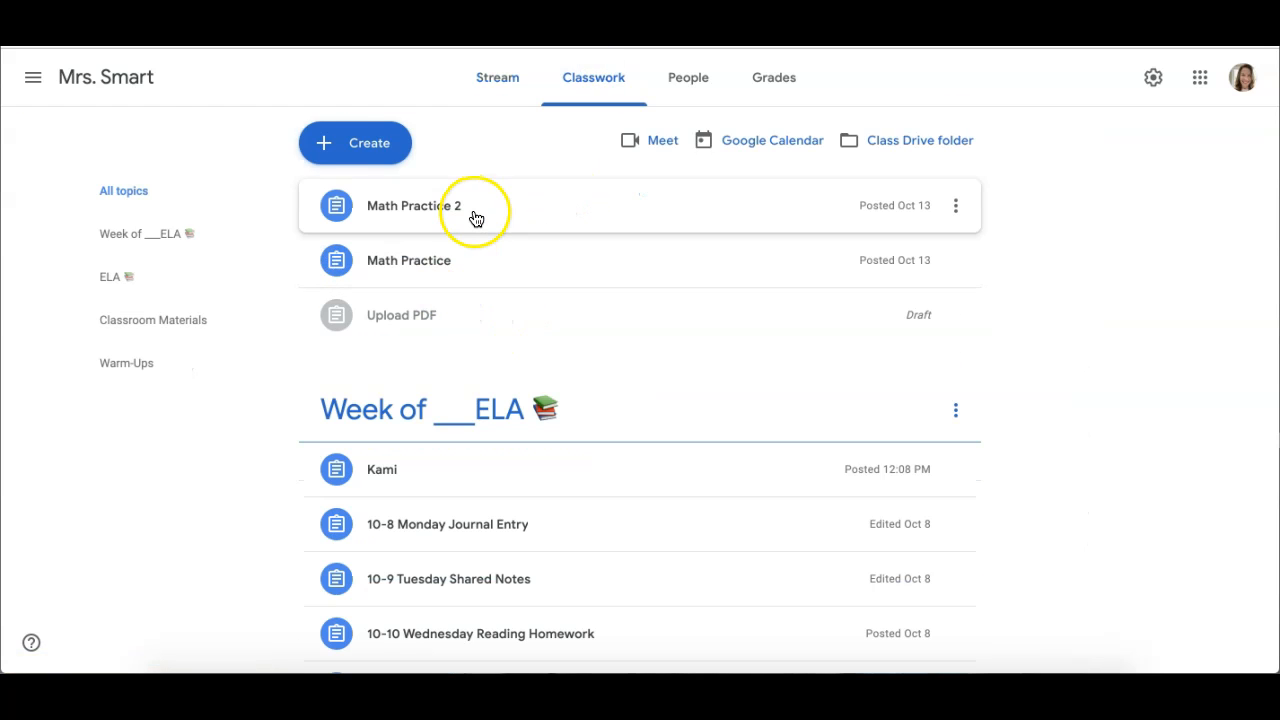
left_click(391, 486)
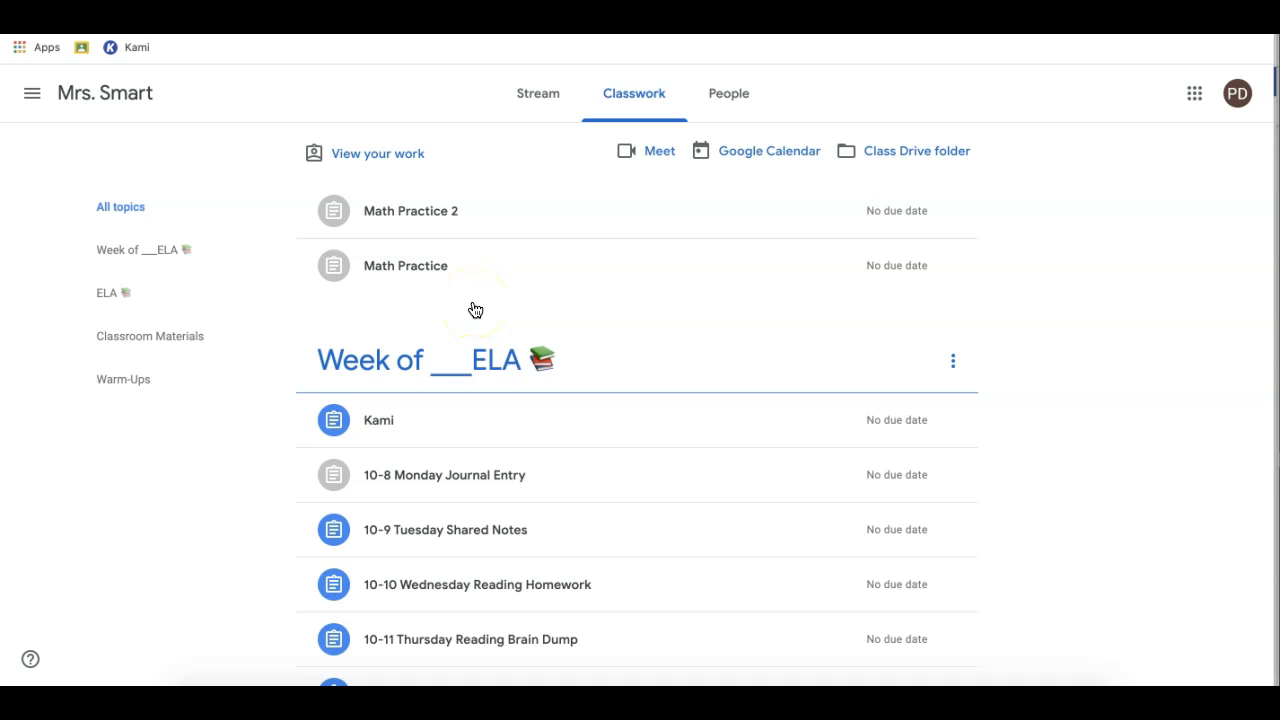
Step: As the student, view the Kami assignment in Classwork and open its attached PDF copy with Kami
left_click(380, 422)
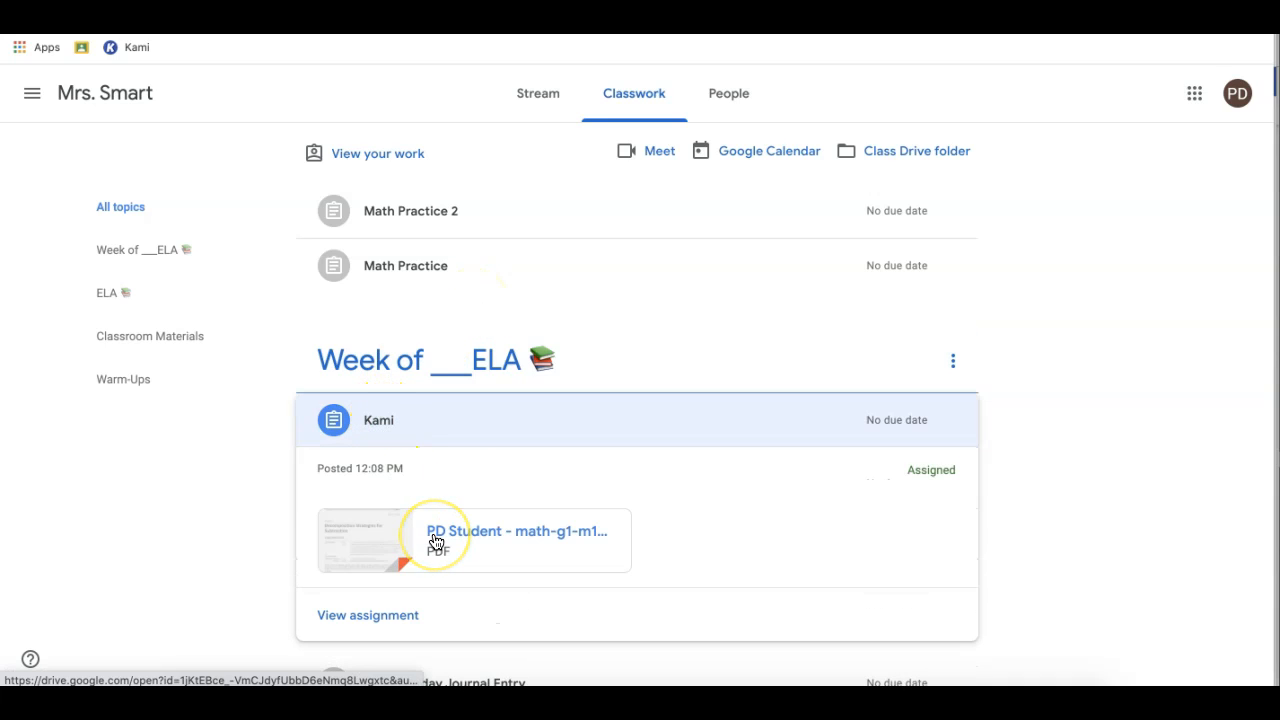
left_click(409, 612)
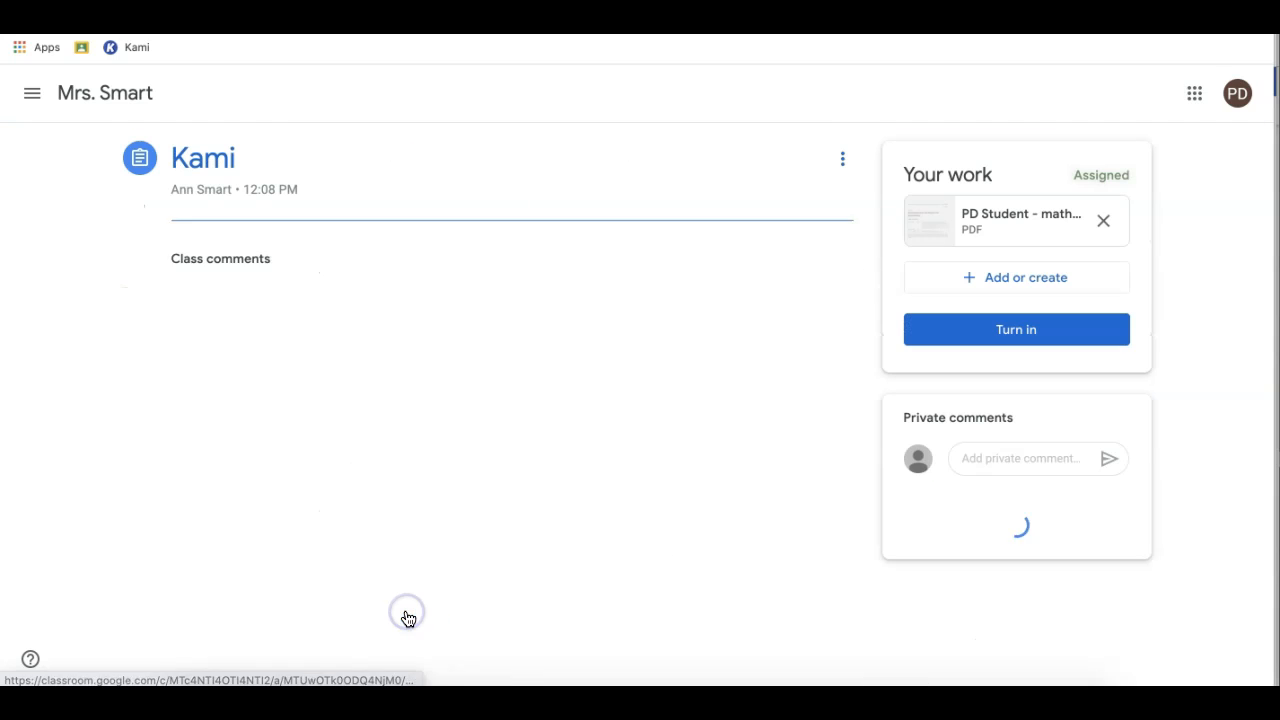
left_click(997, 221)
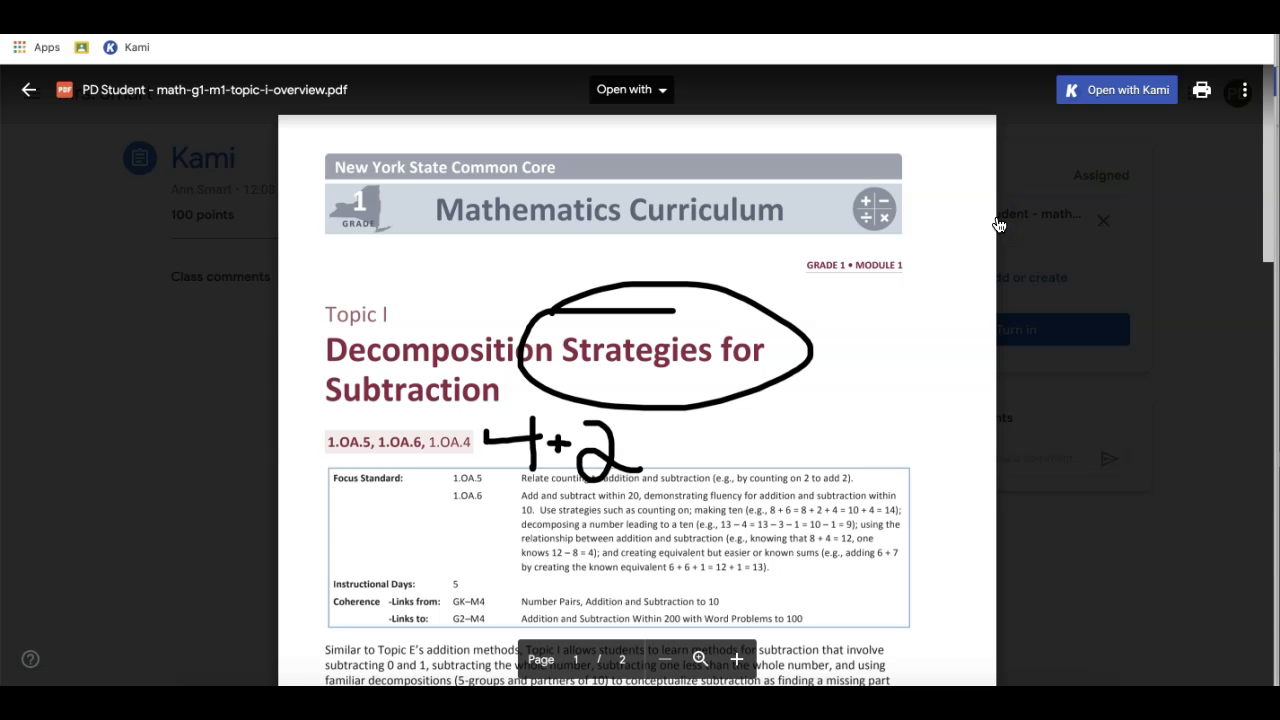
left_click(1099, 90)
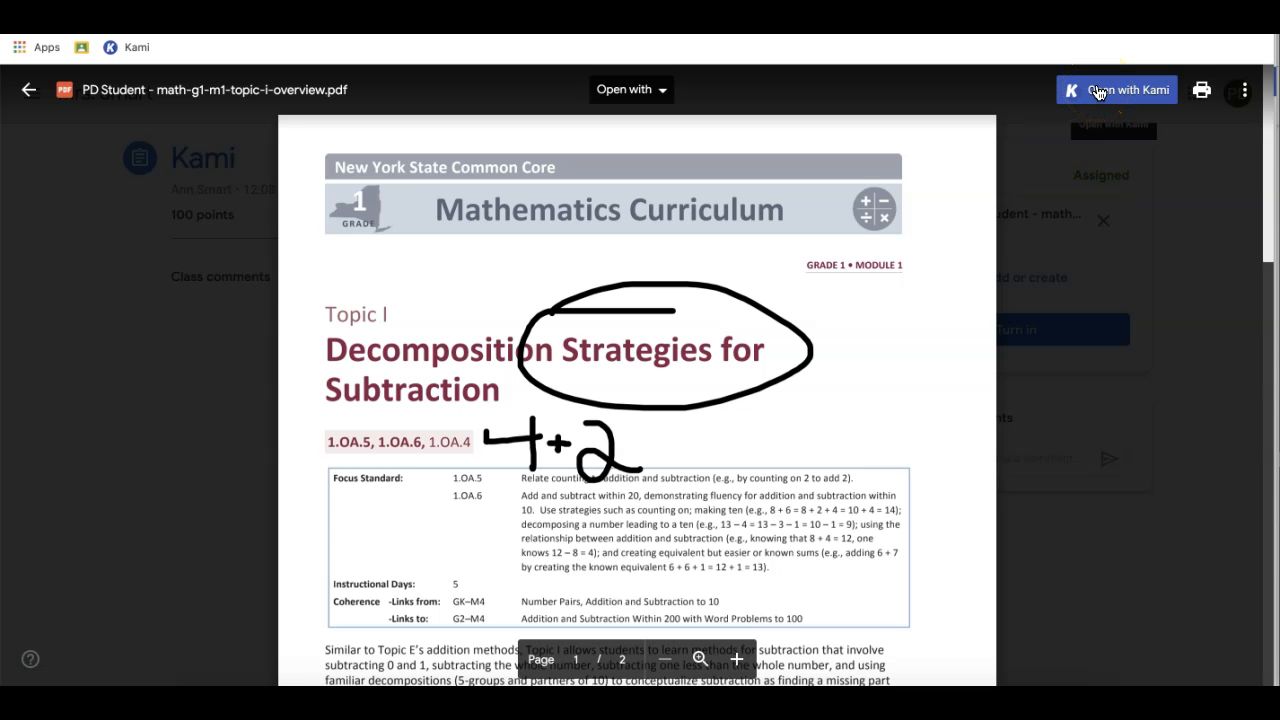
left_click(1099, 90)
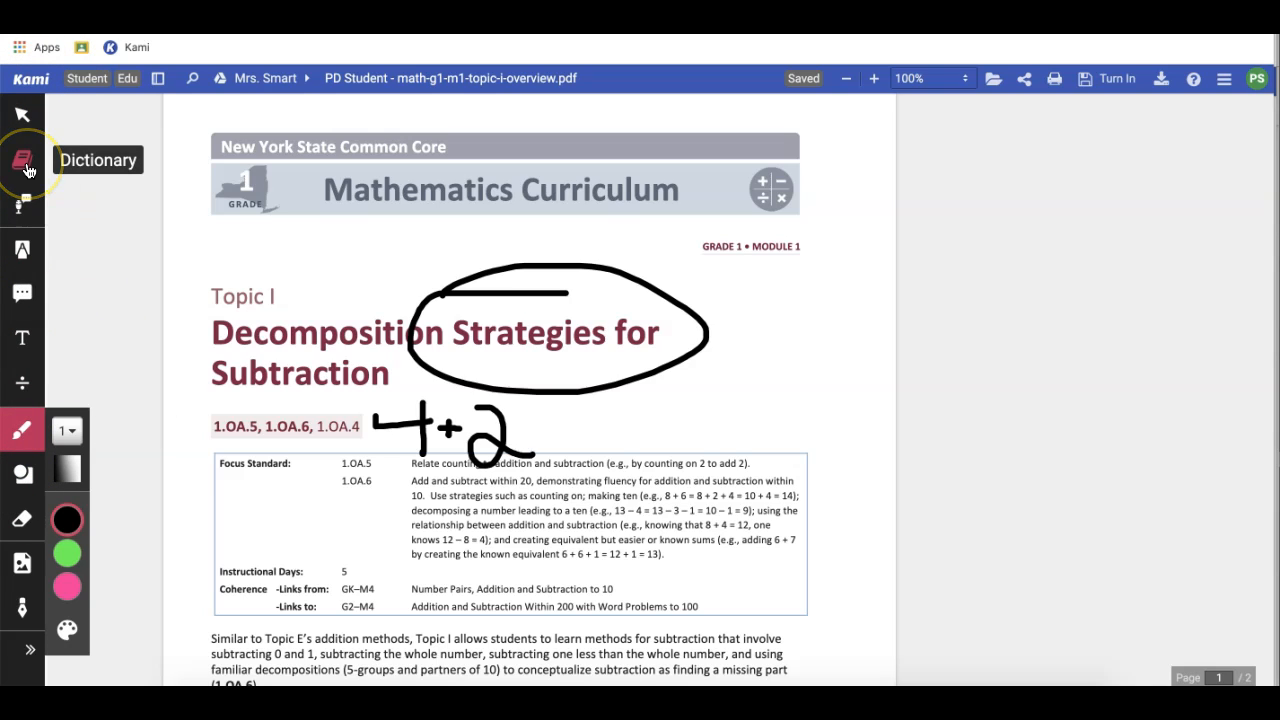
left_click(24, 210)
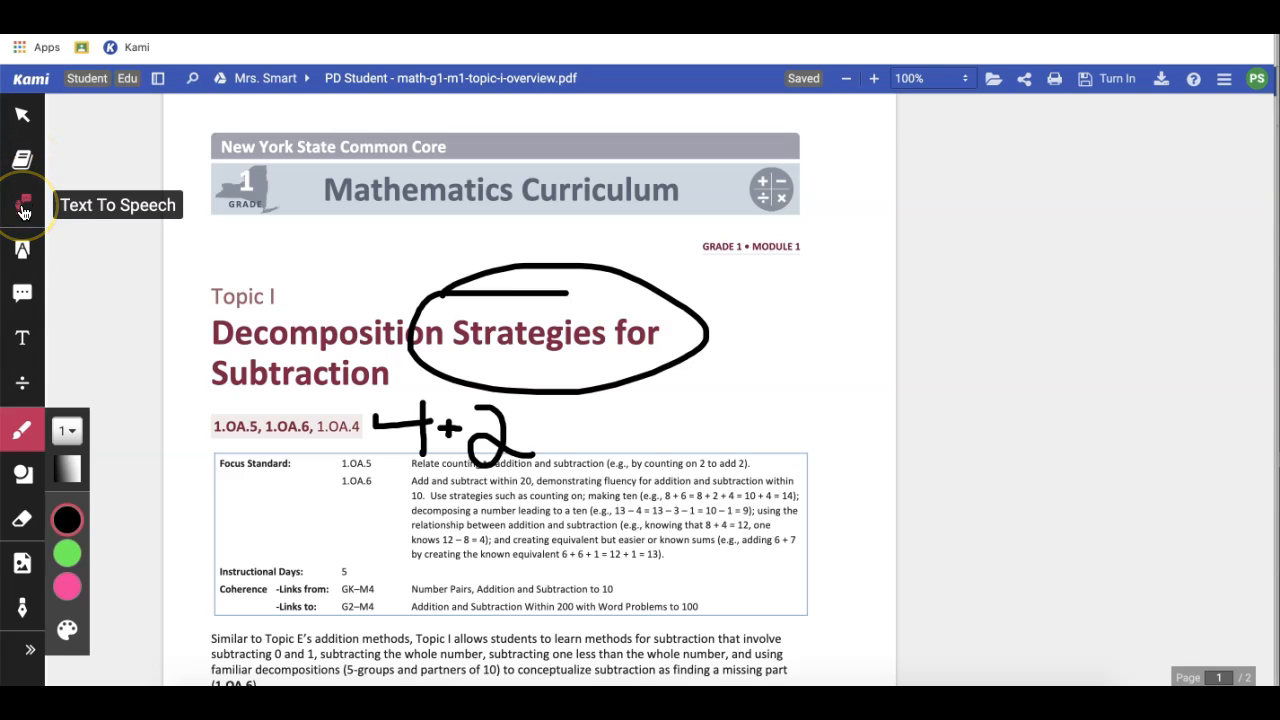
left_click(125, 365)
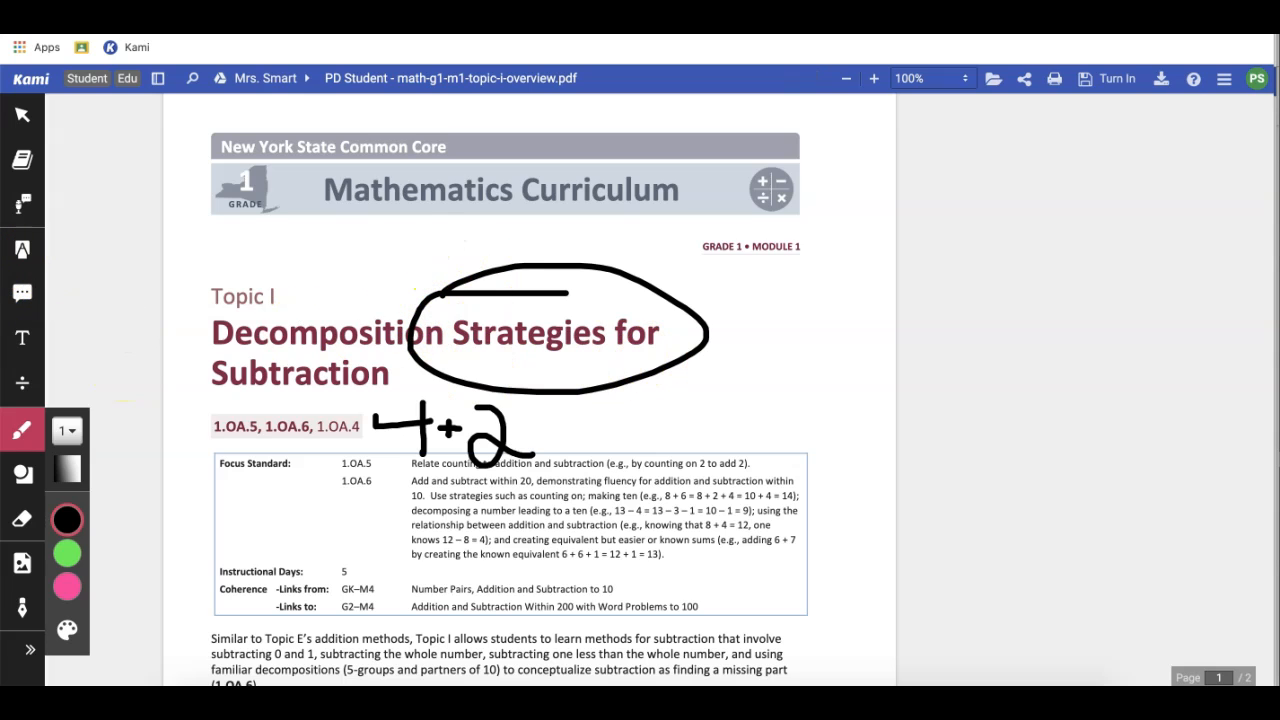
Step: Draw a green freehand outline around the beginning of the "Similar to Topic E's addition methods" paragraph on page 1
left_click(66, 520)
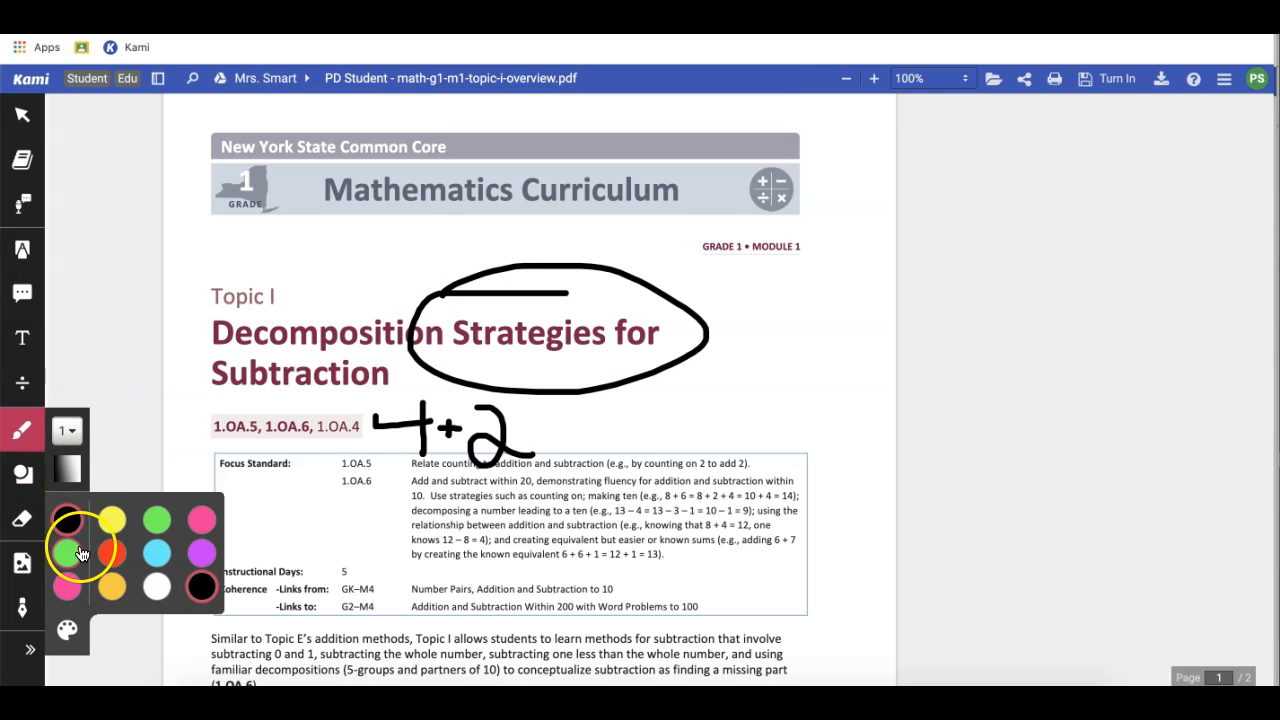
left_click(80, 553)
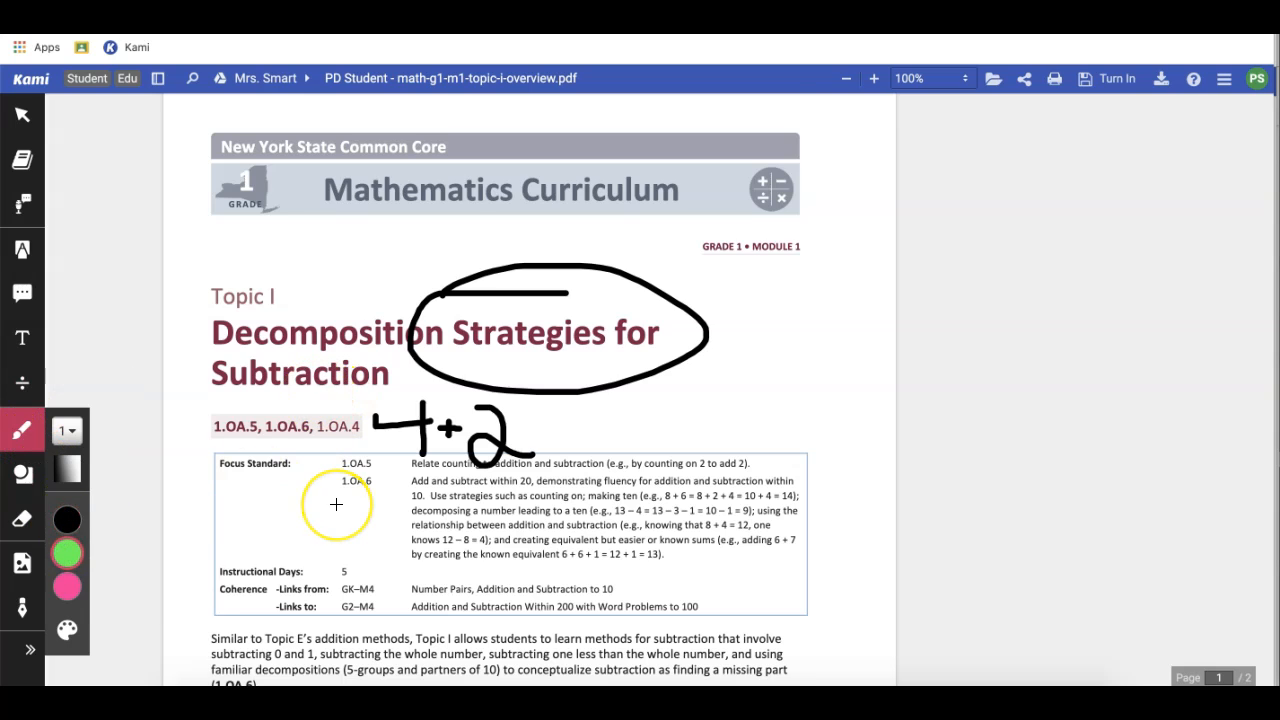
scroll(336, 504, "down", 15)
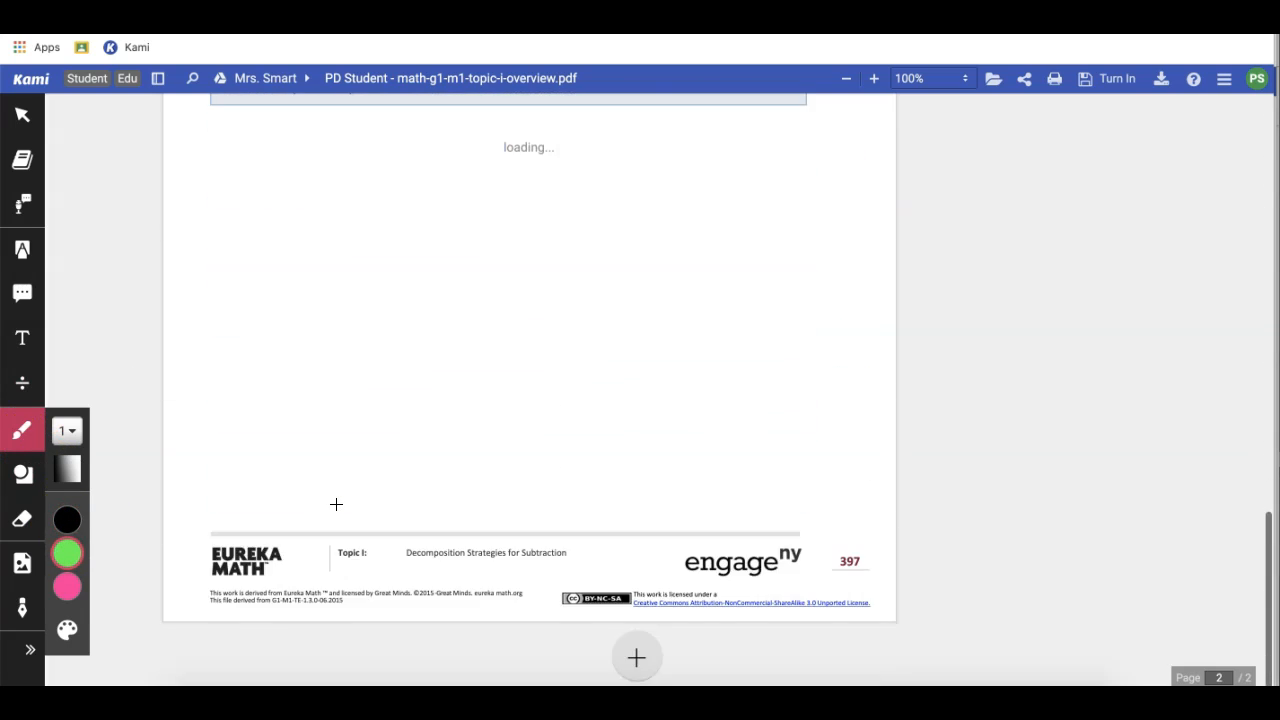
scroll(336, 504, "up", 15)
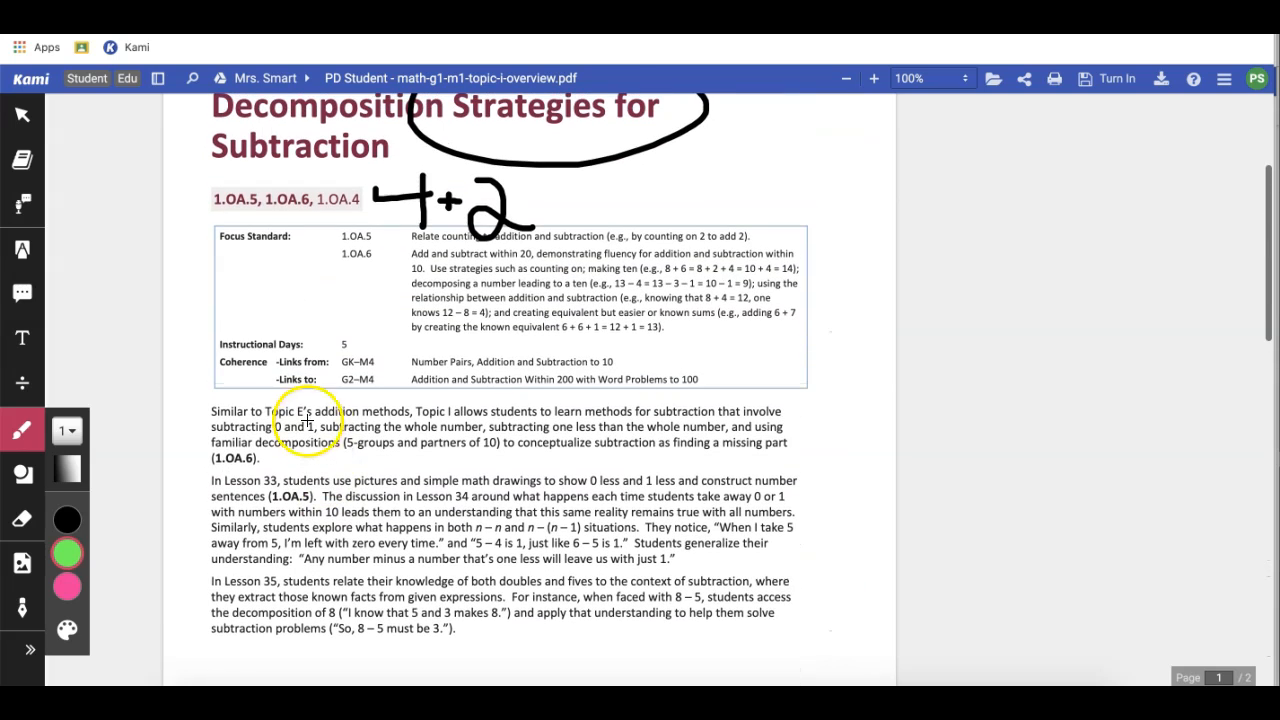
mouse_move(346, 400)
left_mouse_down()
mouse_move(191, 400)
mouse_move(206, 480)
mouse_move(411, 461)
mouse_move(316, 395)
left_mouse_up()
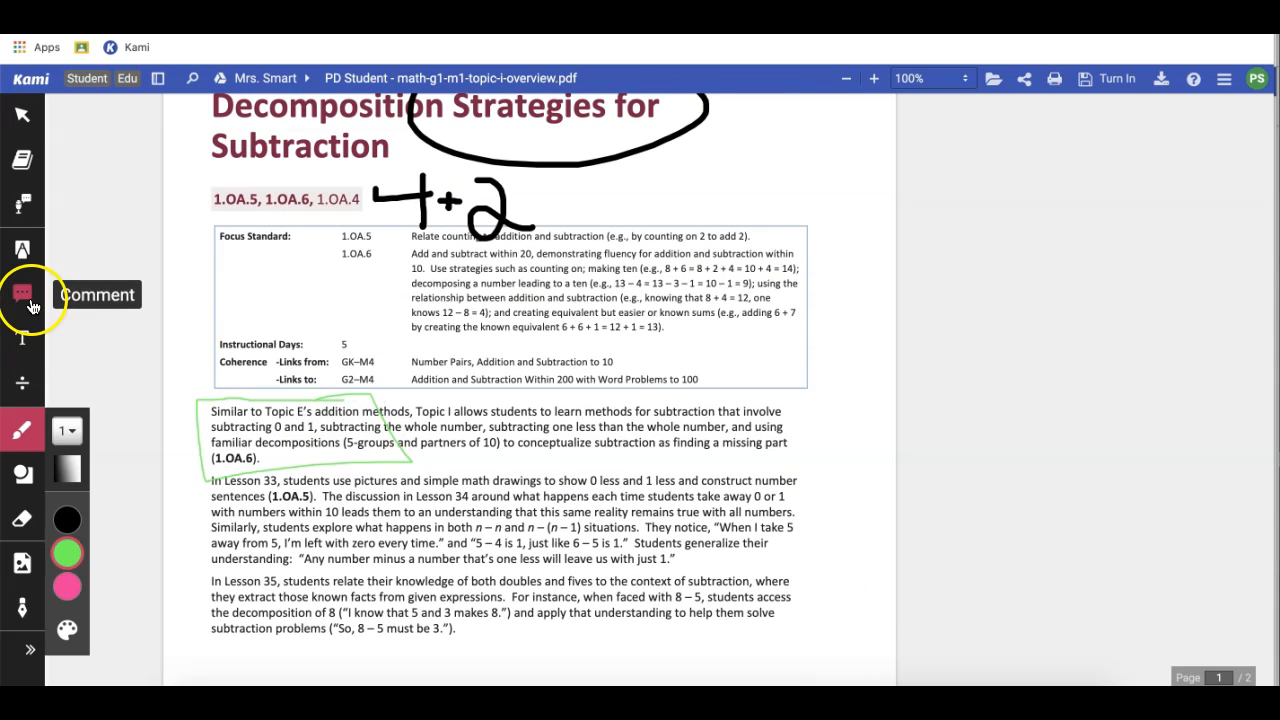
Step: Add the text "Hello" to the PDF just above the line "Number Pairs, Addition and Subtraction to 10"
left_click(22, 338)
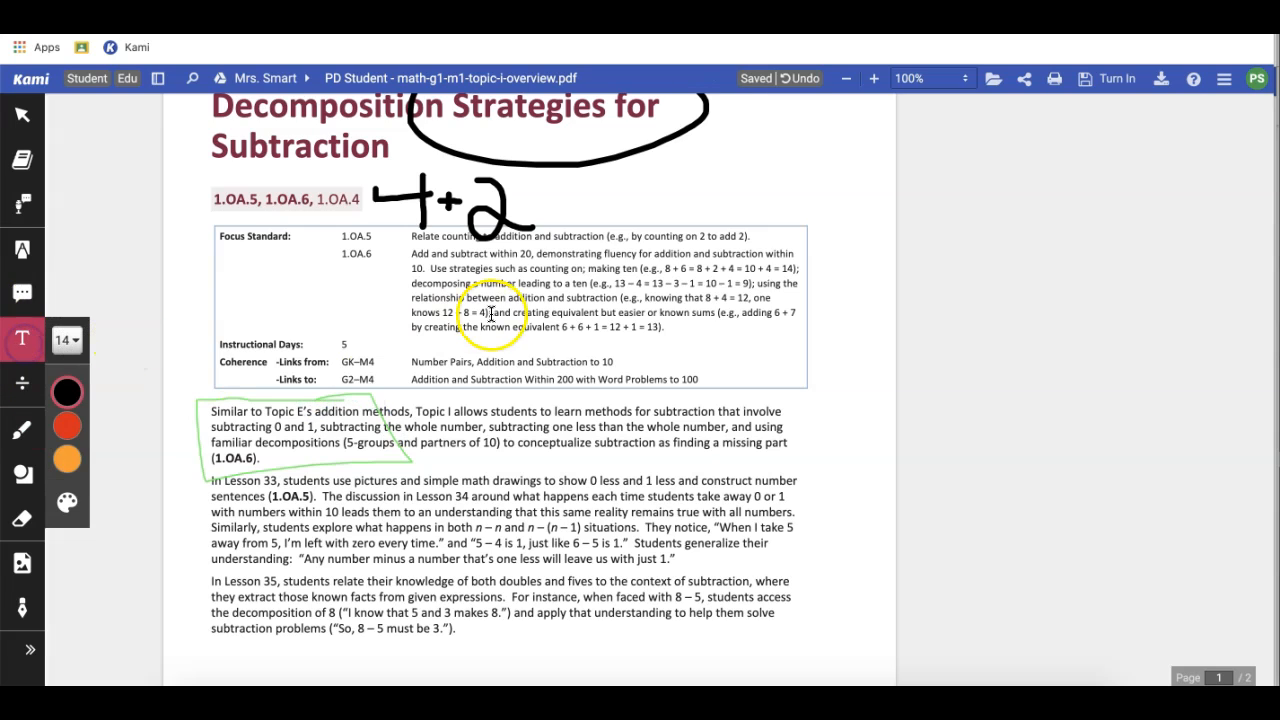
left_click(460, 345)
type("Hello")
left_click(117, 207)
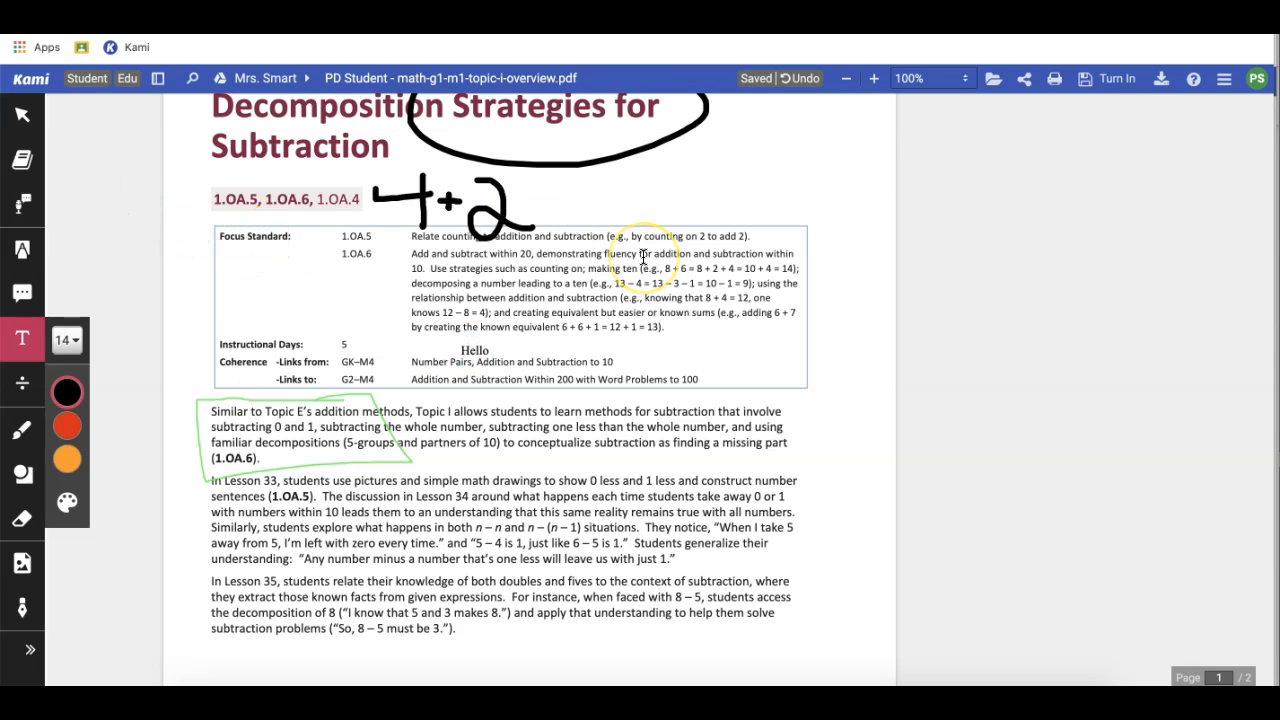
Step: Turn in the annotated PDF to the Kami assignment, then close its Classroom file preview
left_click(1108, 80)
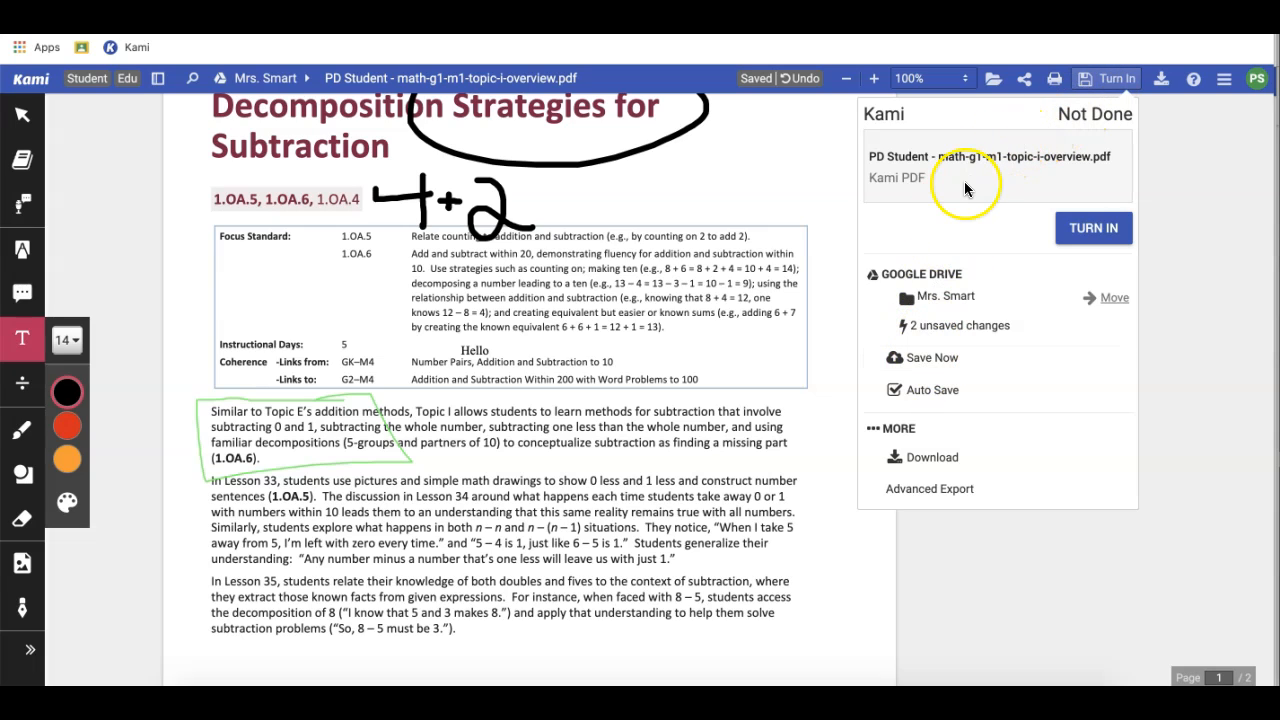
left_click(1108, 238)
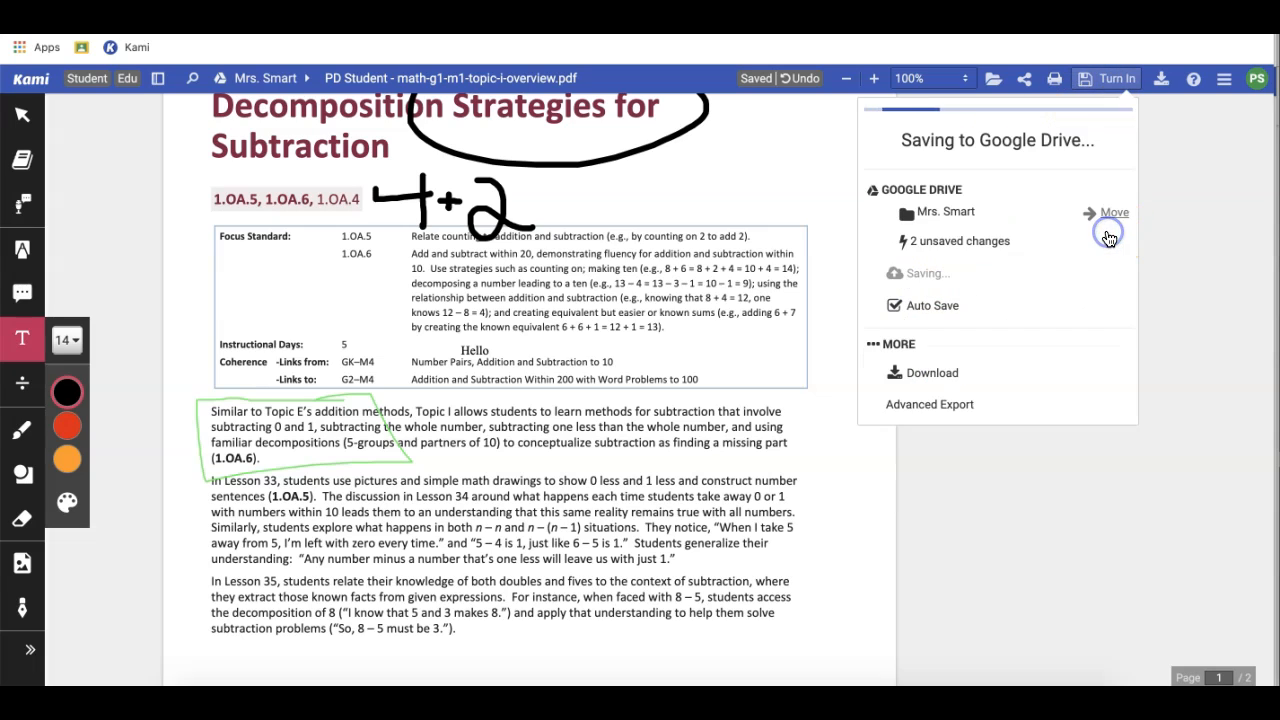
left_click(17, 48)
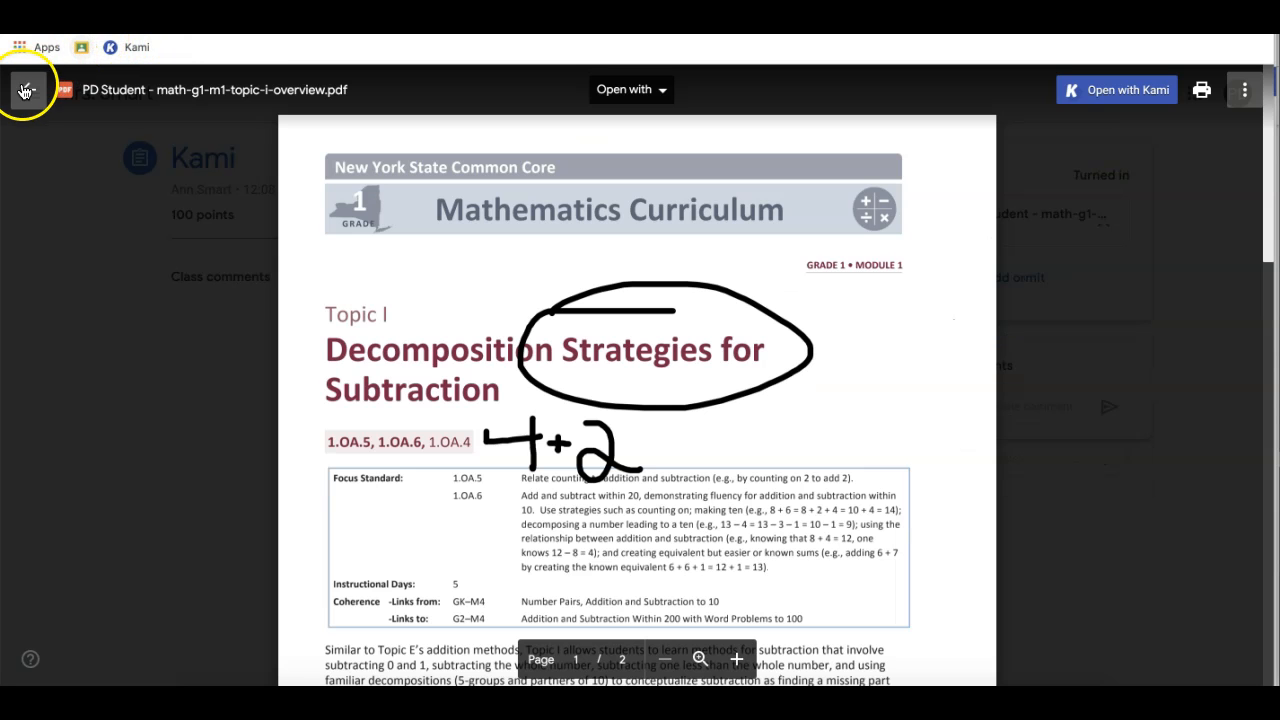
left_click(26, 90)
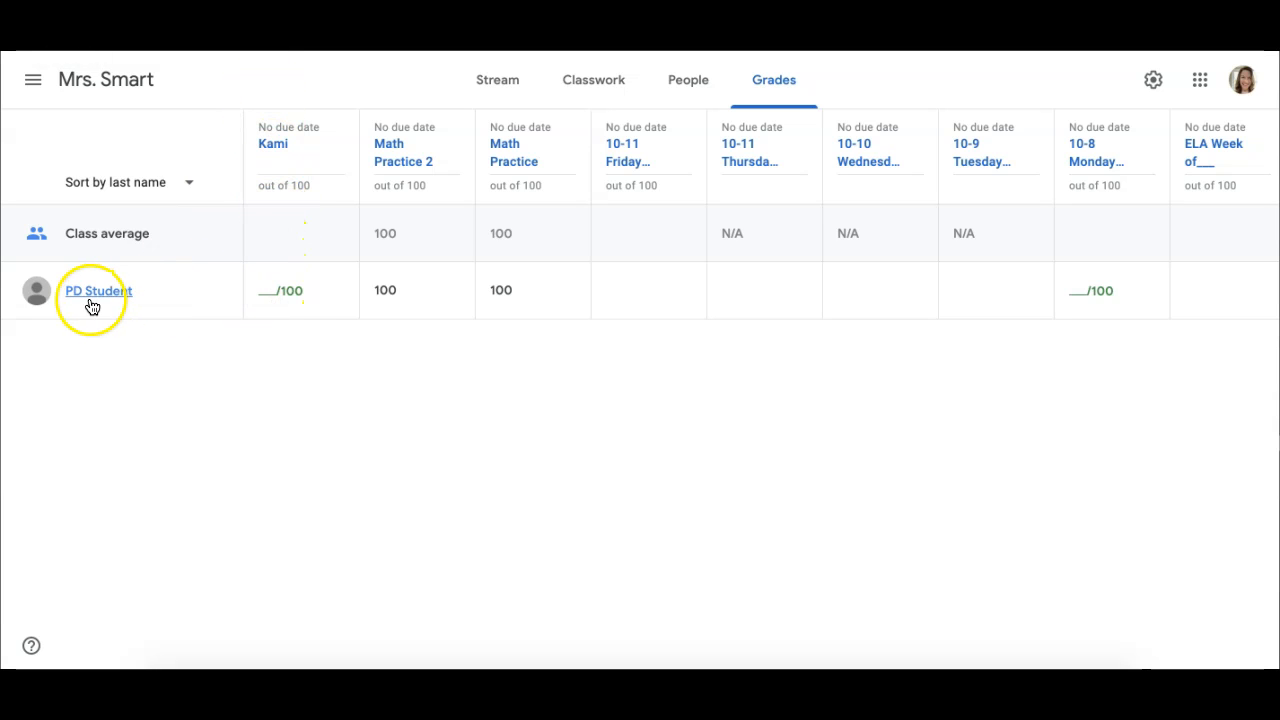
Step: As the teacher, open the student's submitted PDF for the Kami assignment from Grades and review the annotations on page 1
left_click(279, 148)
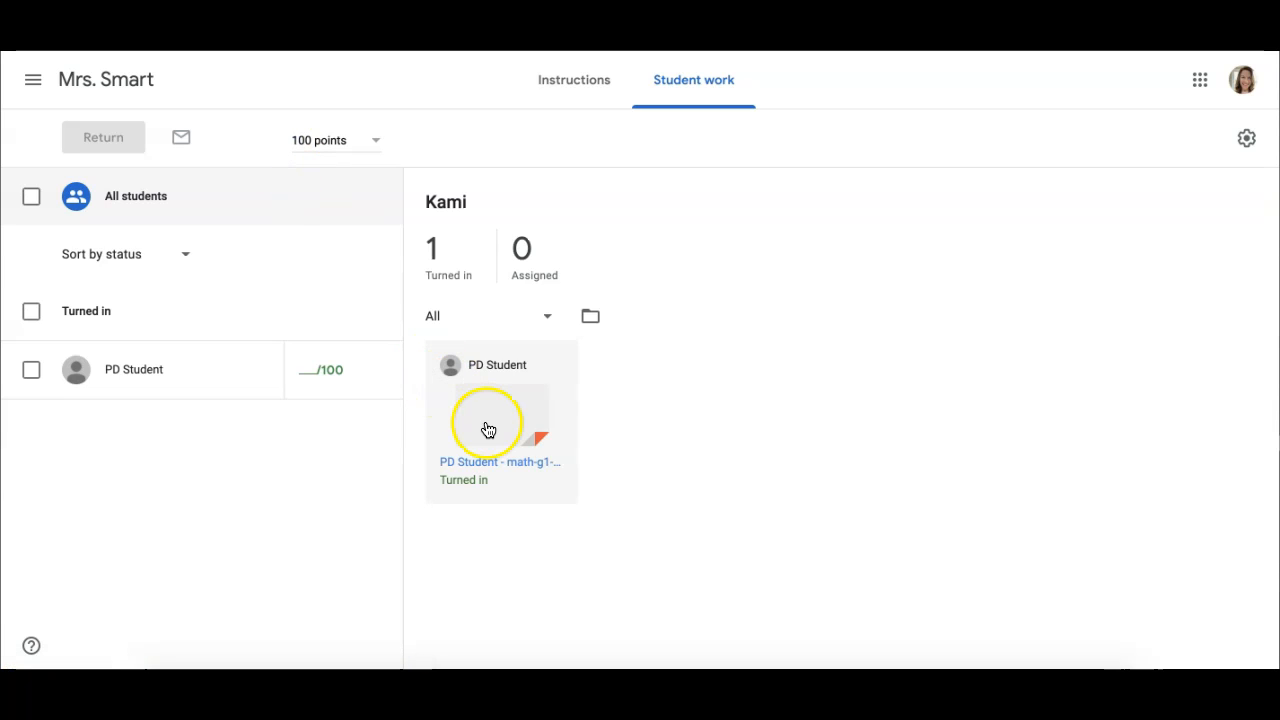
left_click(488, 428)
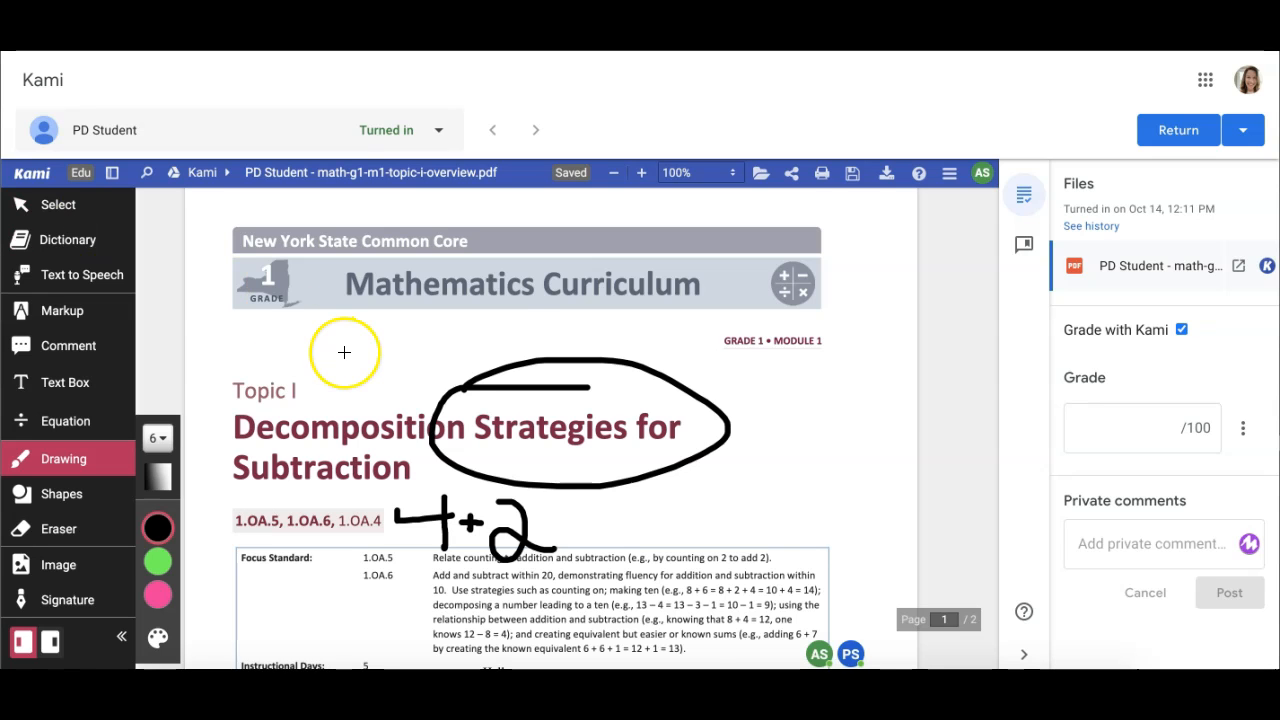
scroll(344, 352, "down", 3)
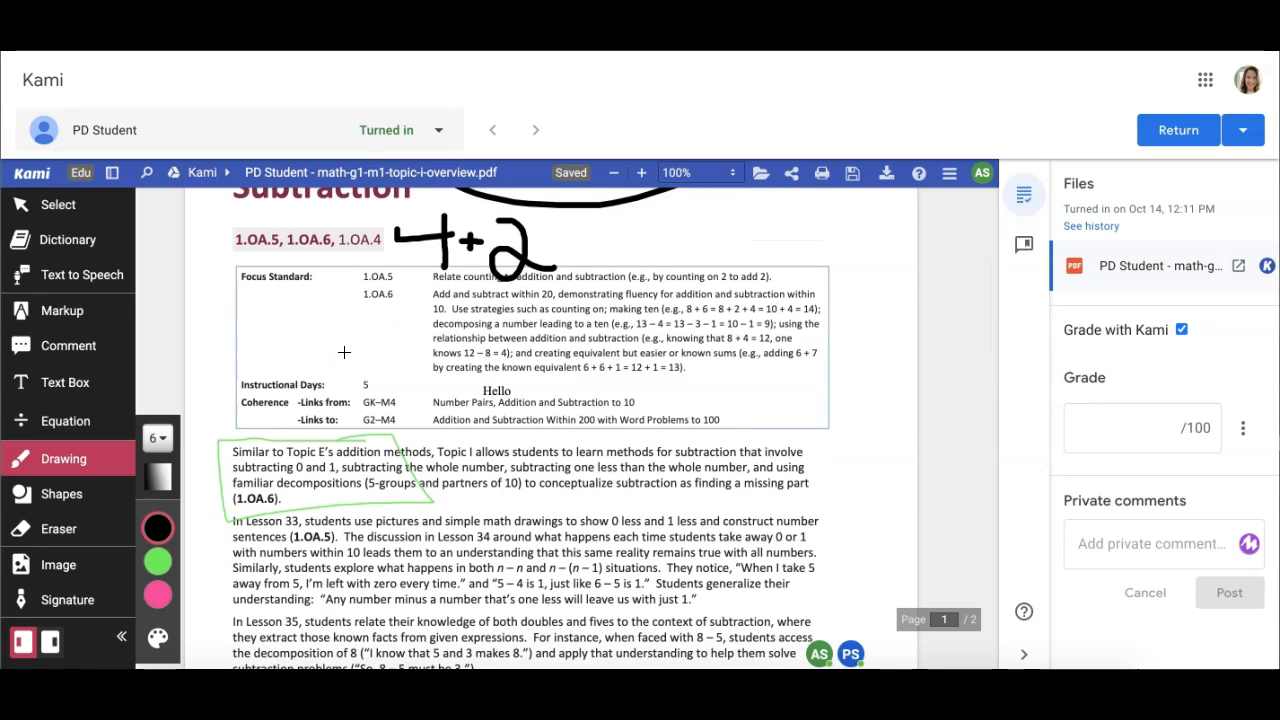
scroll(344, 352, "up", 2)
scroll(344, 352, "up", 1)
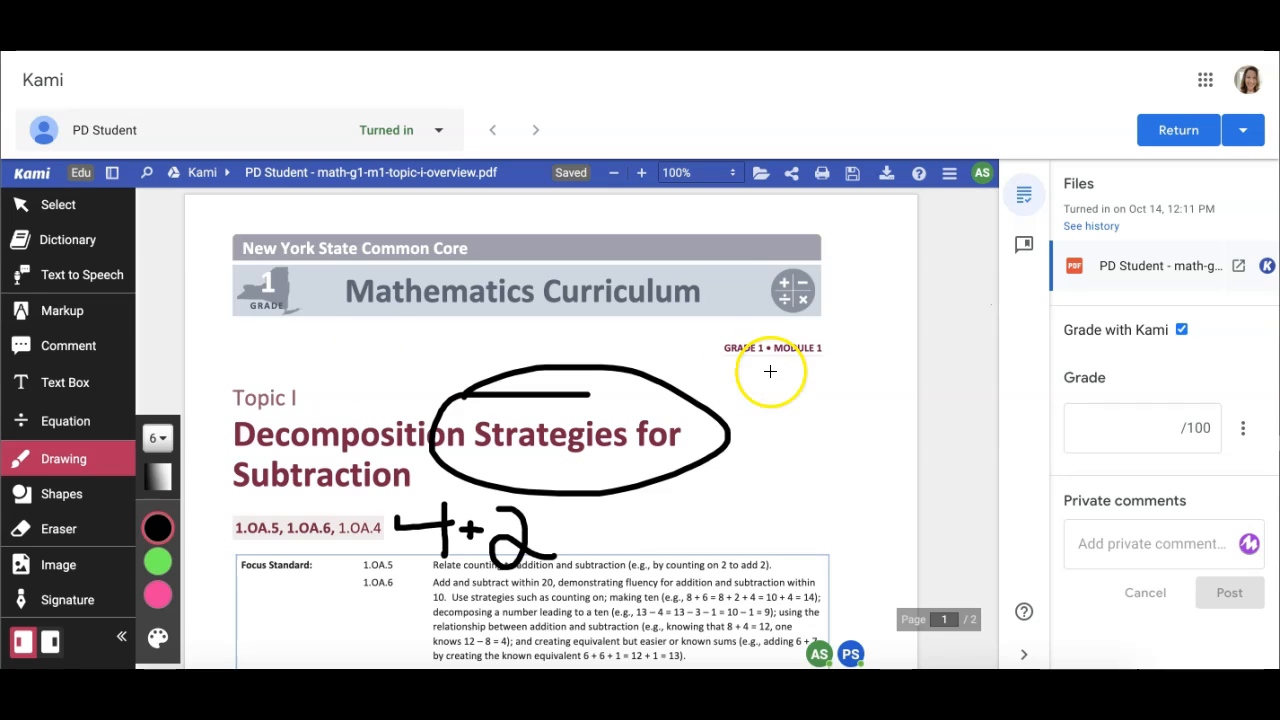
Step: Switch off Grade with Kami, try opening the student's PDF through its separate Kami link, and switch Grade with Kami back on
left_click(1181, 330)
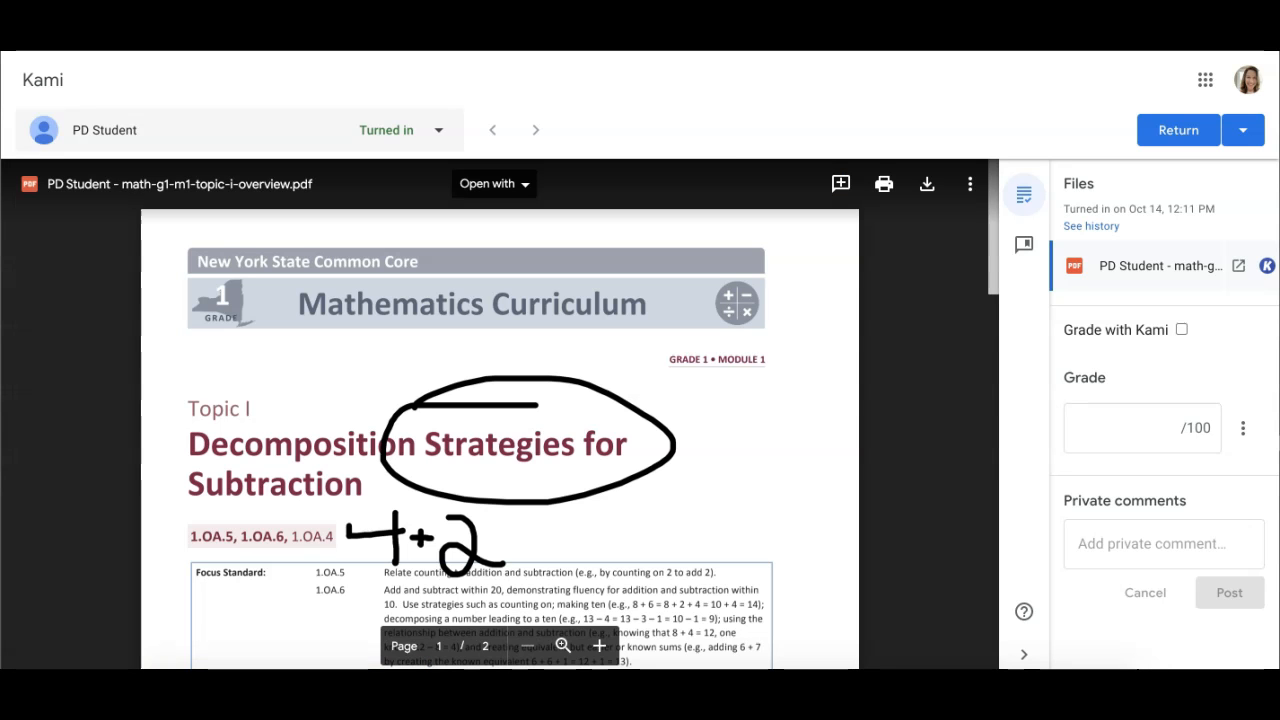
left_click(1265, 268)
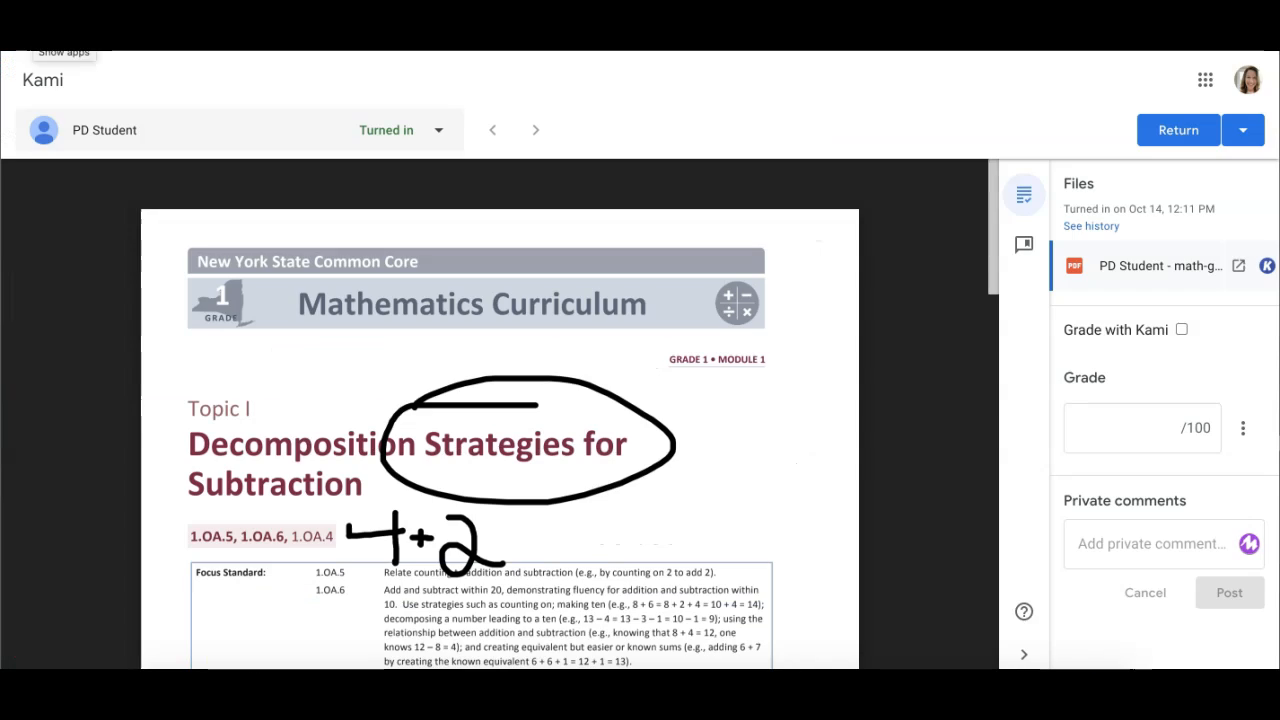
left_click(1183, 330)
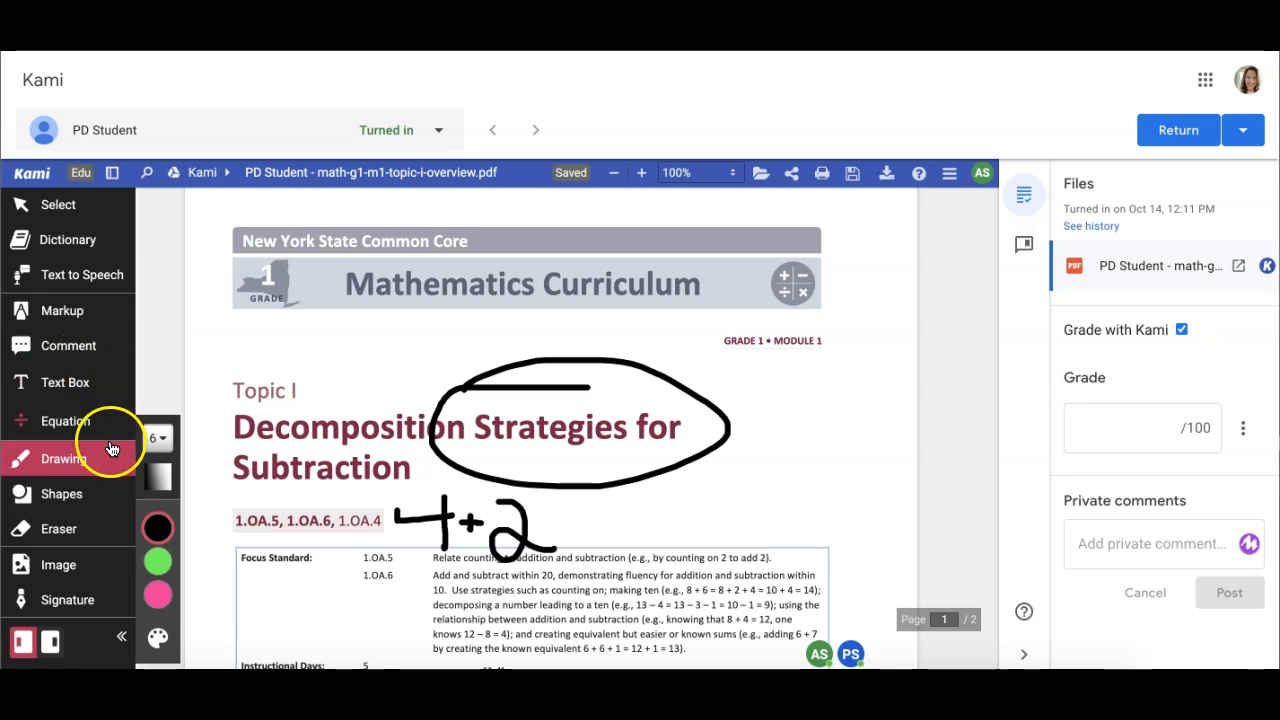
Step: Draw a thick green freehand outline around the "Topic I" heading on the student's PDF
left_click(160, 560)
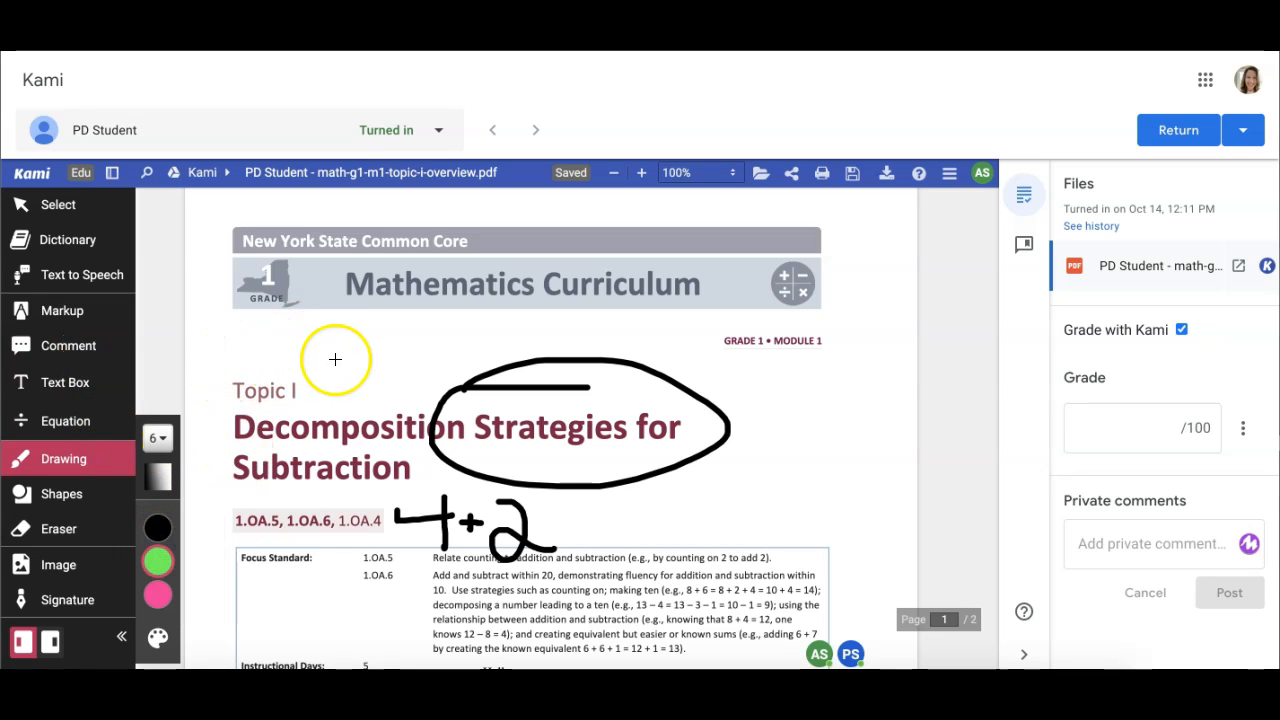
mouse_move(322, 397)
left_mouse_down()
mouse_move(190, 370)
mouse_move(186, 428)
mouse_move(322, 412)
left_mouse_up()
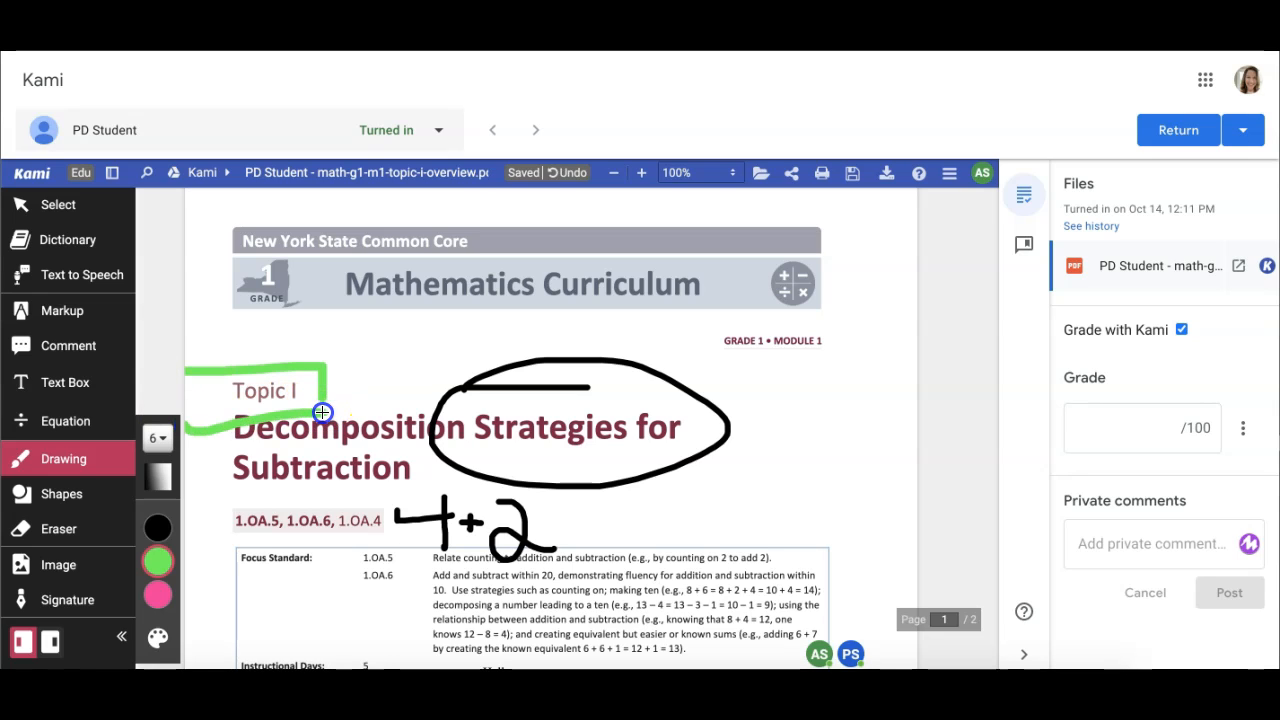
left_click(72, 350)
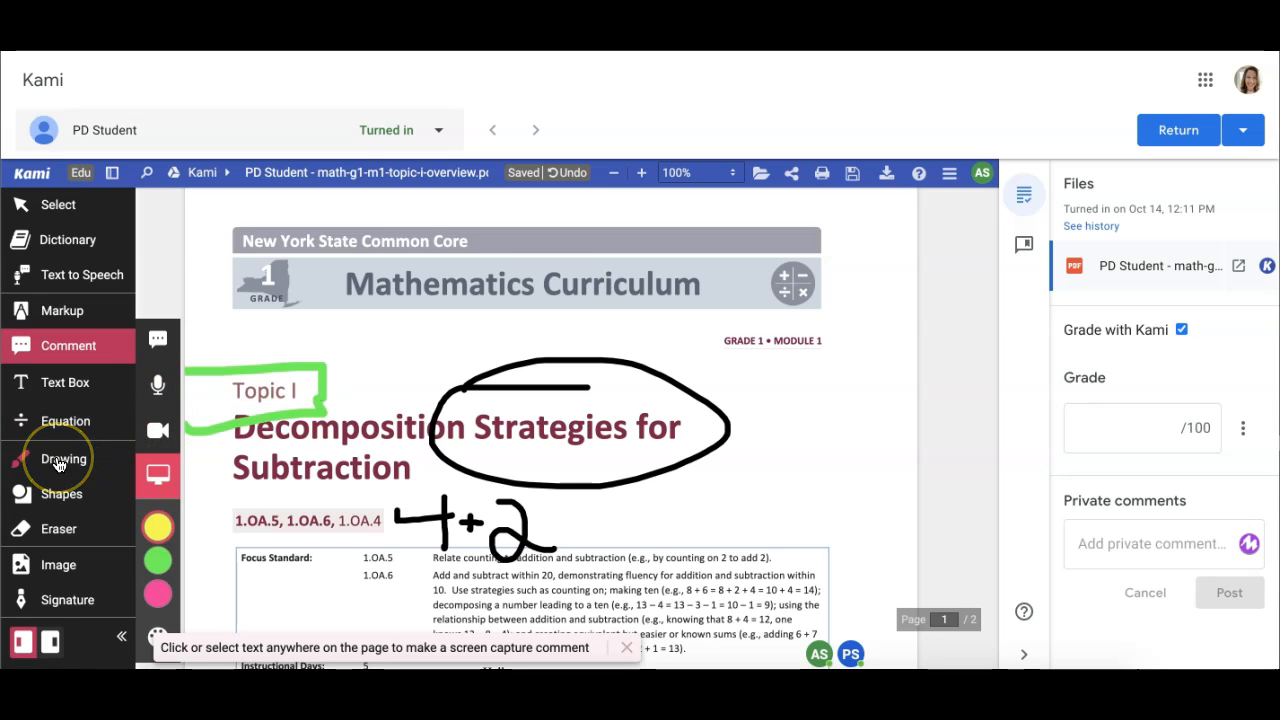
Step: Place a "Good Effort!" dog sticker beside the "Decomposition Strategies for Subtraction" title and enlarge it slightly
left_click(50, 565)
left_click(160, 637)
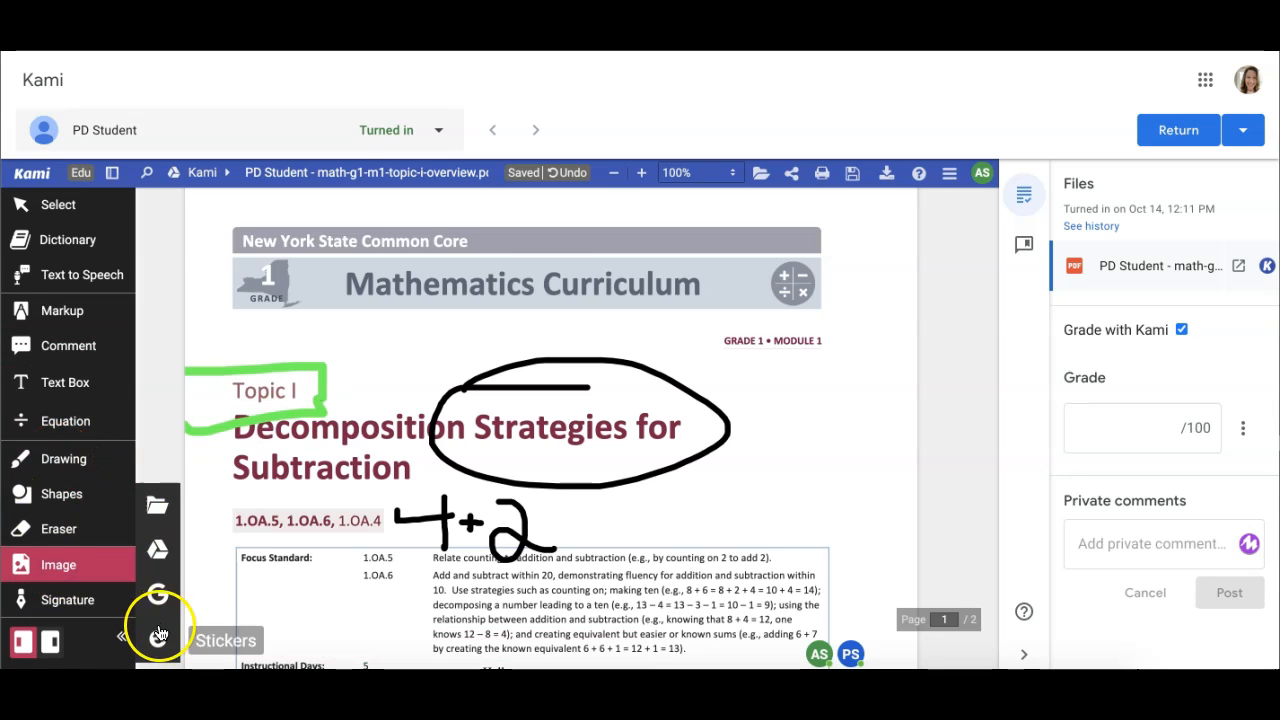
left_click(215, 572)
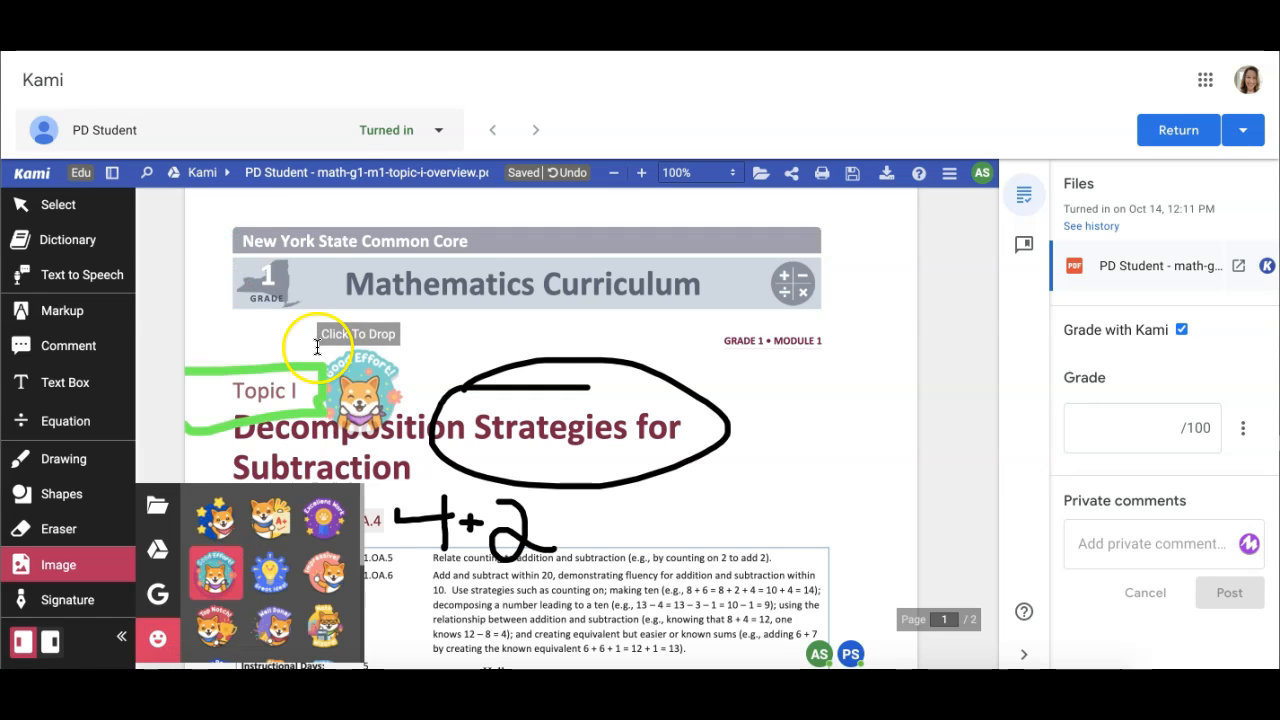
left_click(746, 388)
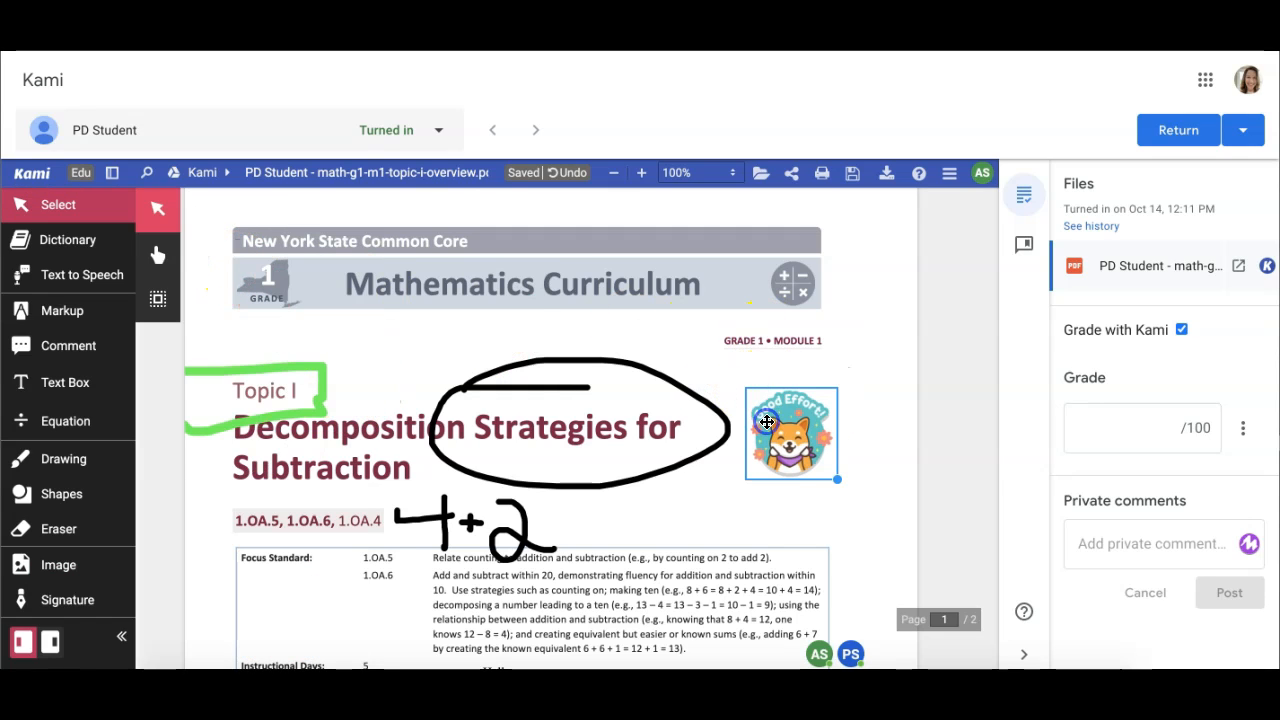
left_click_drag(829, 477, 877, 517)
left_click(677, 486)
left_click(540, 489)
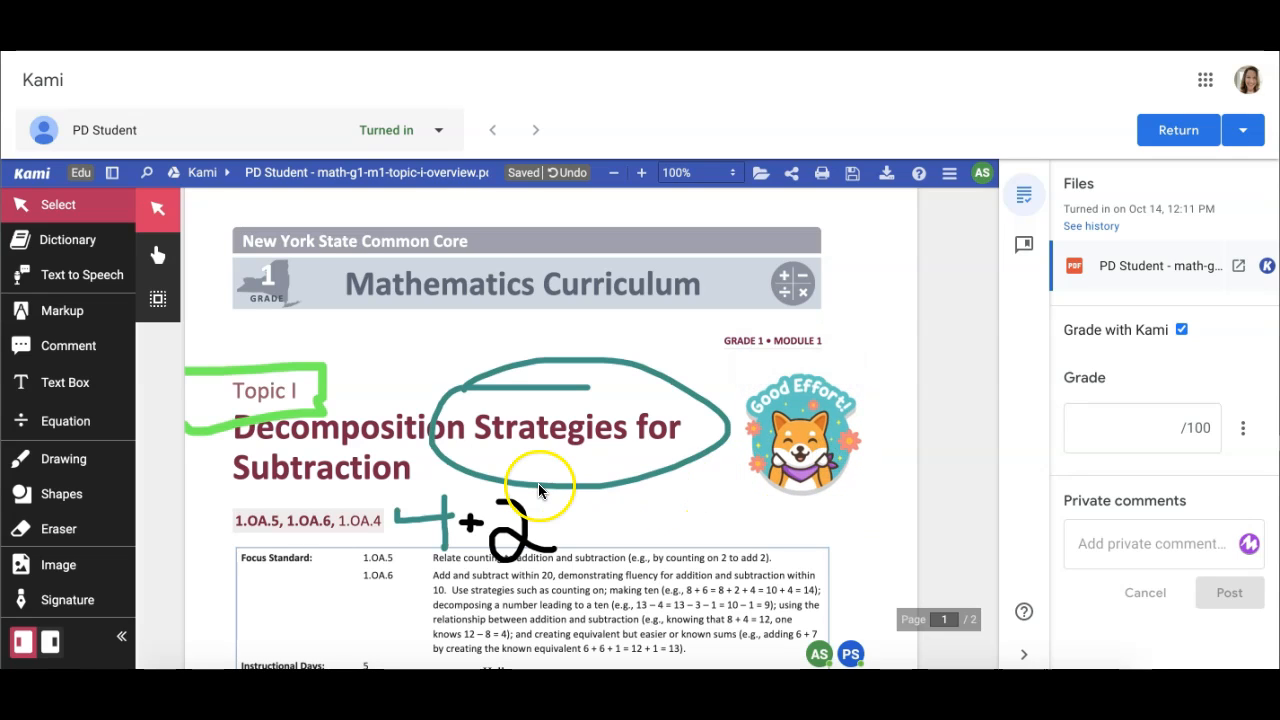
Step: Return the marked-up Kami work to the student without a grade
left_click(1180, 132)
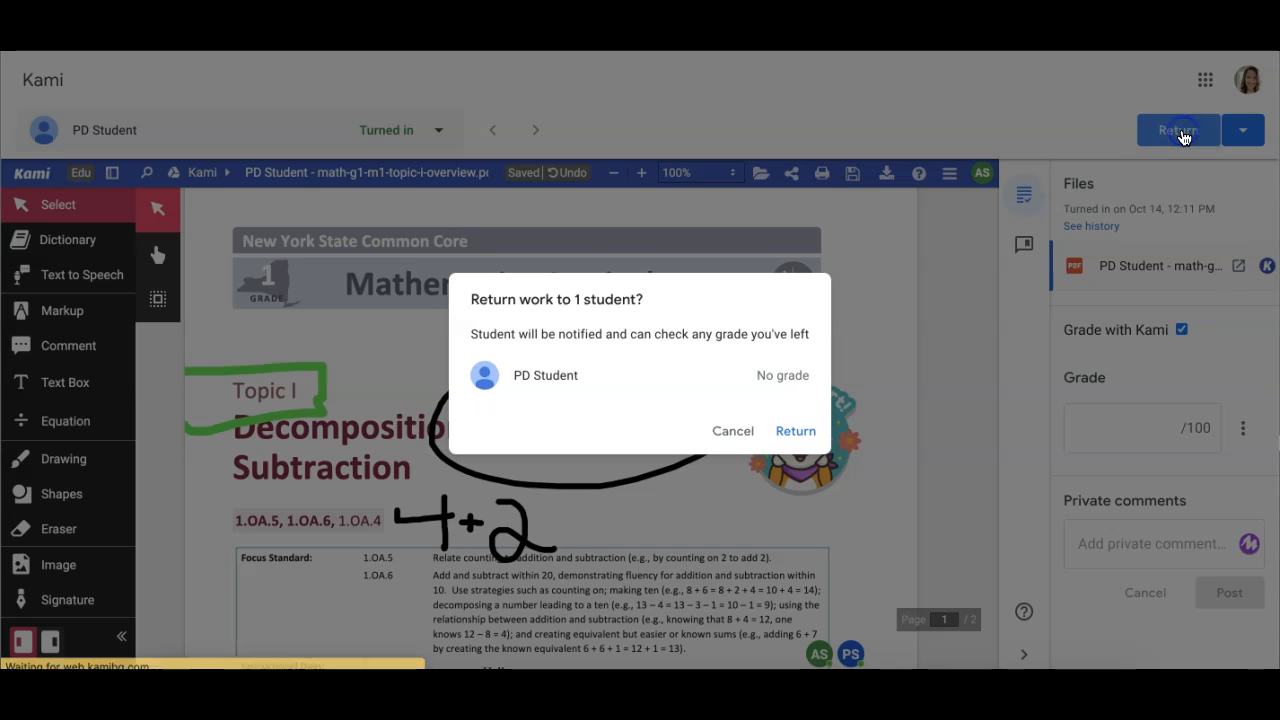
left_click(806, 433)
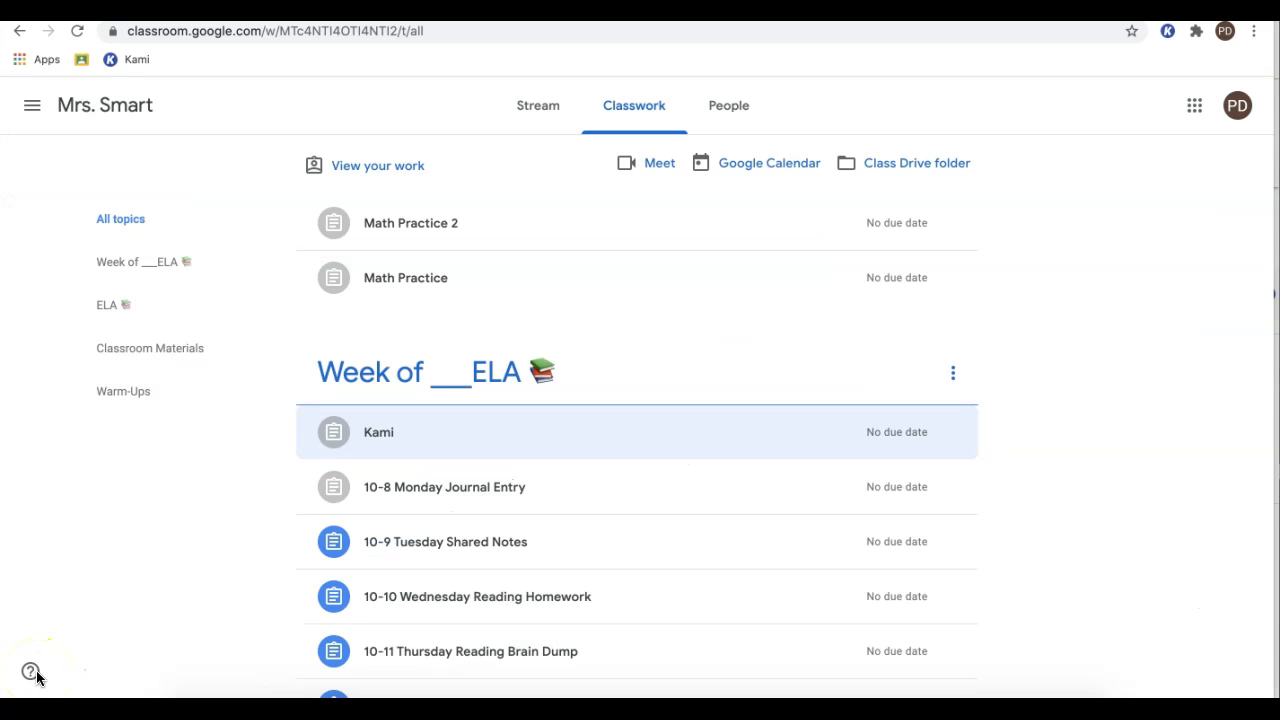
Step: As the student, reopen the returned Kami assignment's PDF with Kami and view the teacher's feedback around the page 1 title
left_click(380, 443)
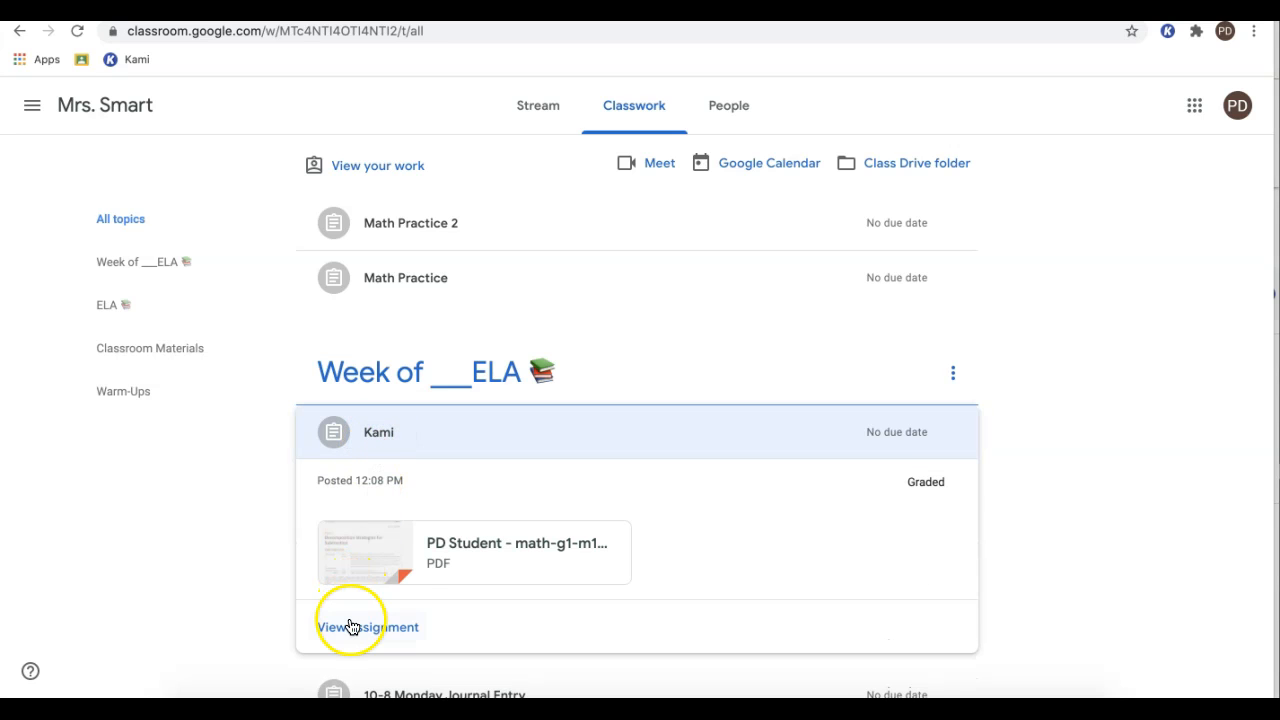
left_click(439, 540)
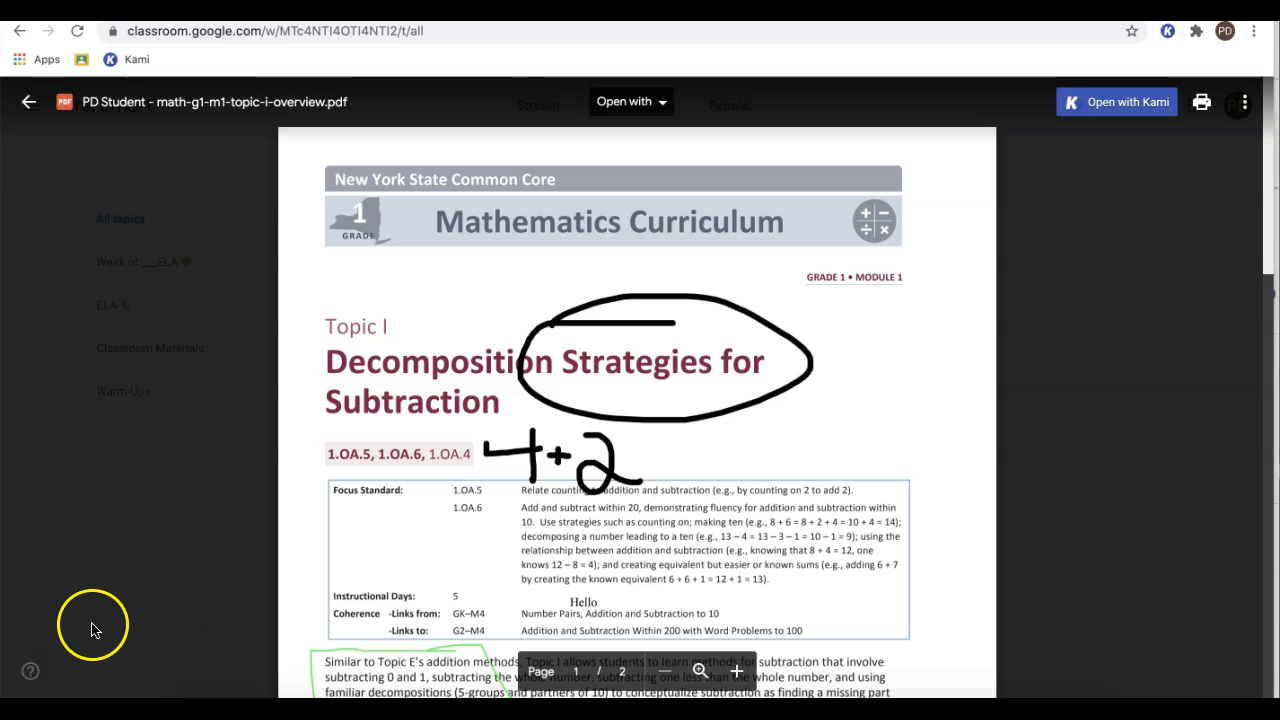
left_click(36, 666)
left_click(470, 550)
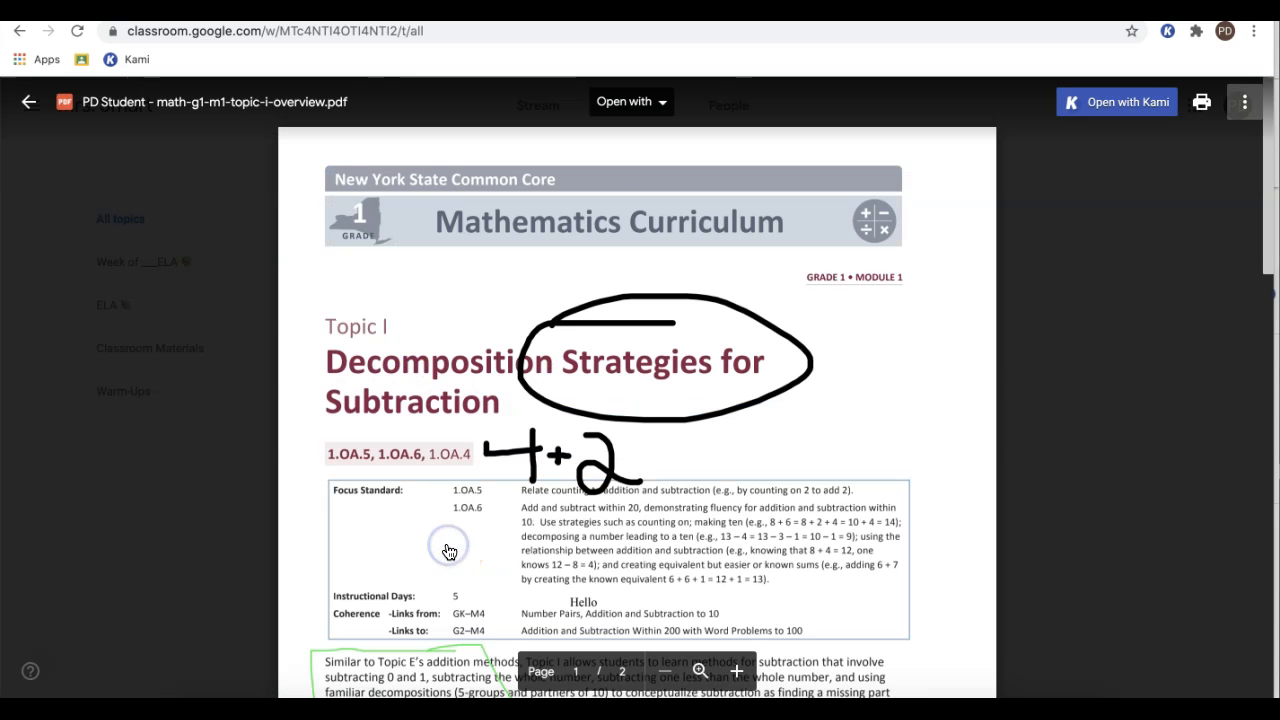
left_click(1105, 112)
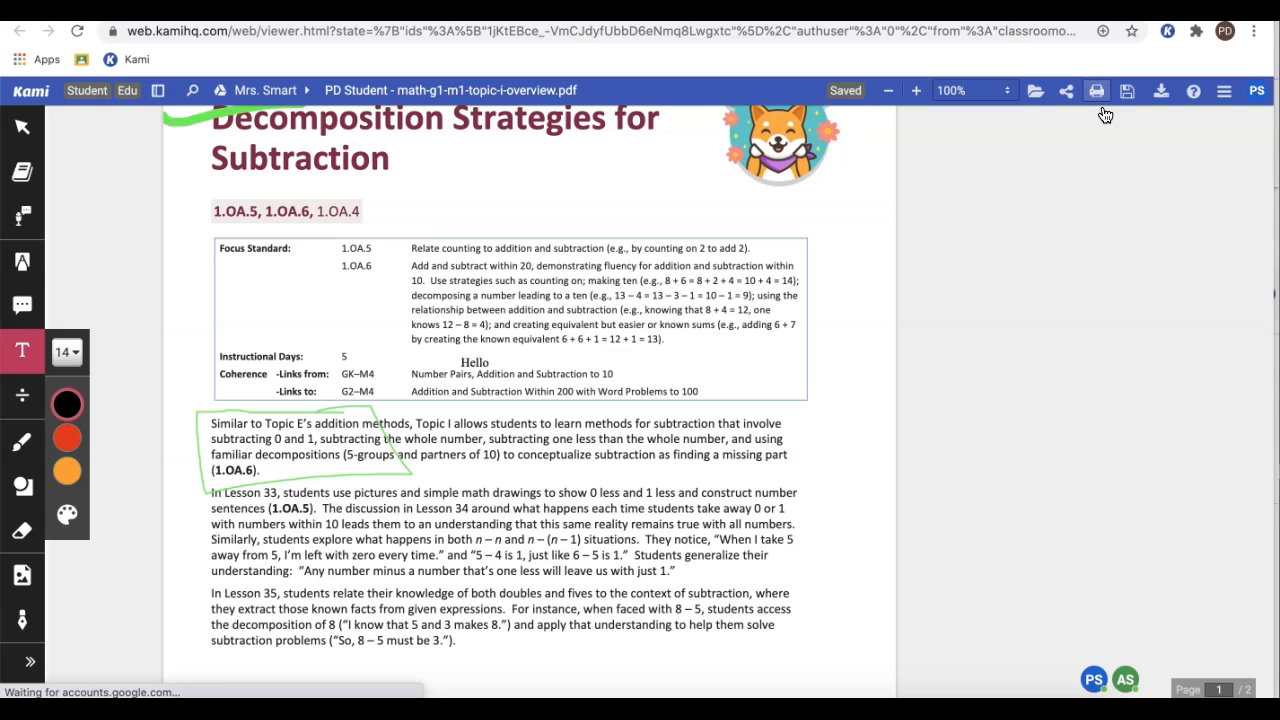
scroll(693, 226, "up", 4)
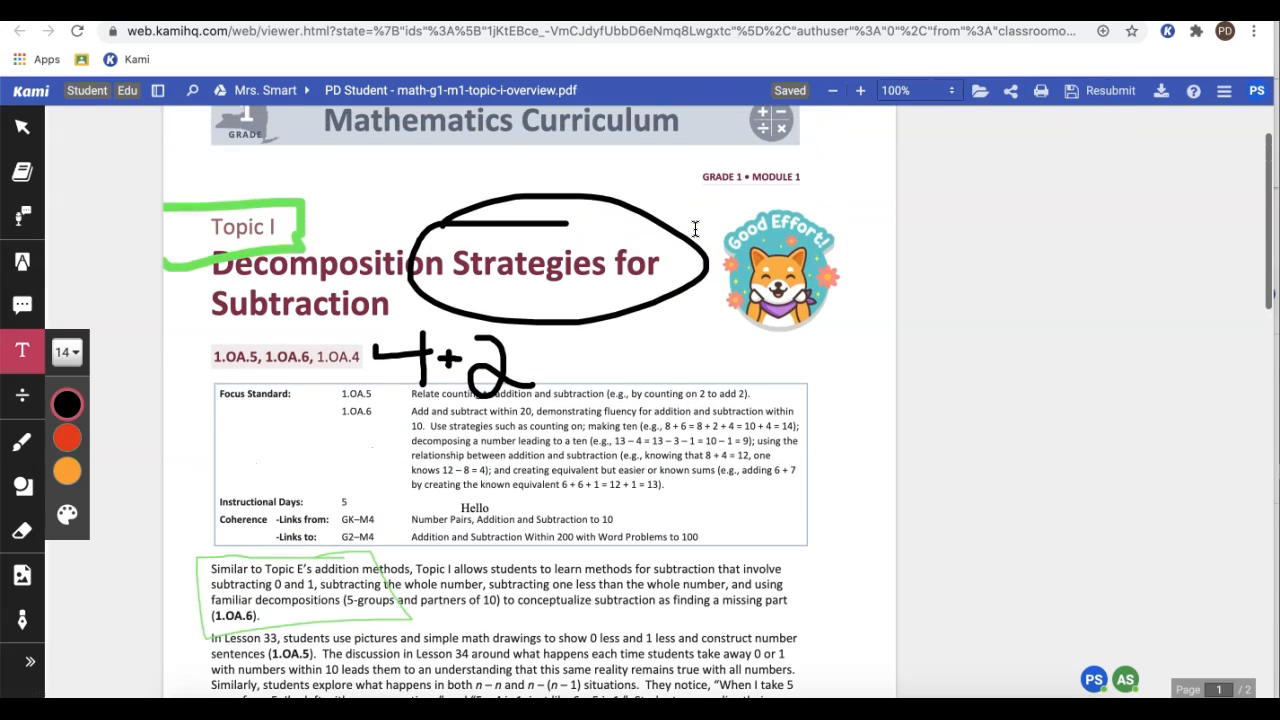